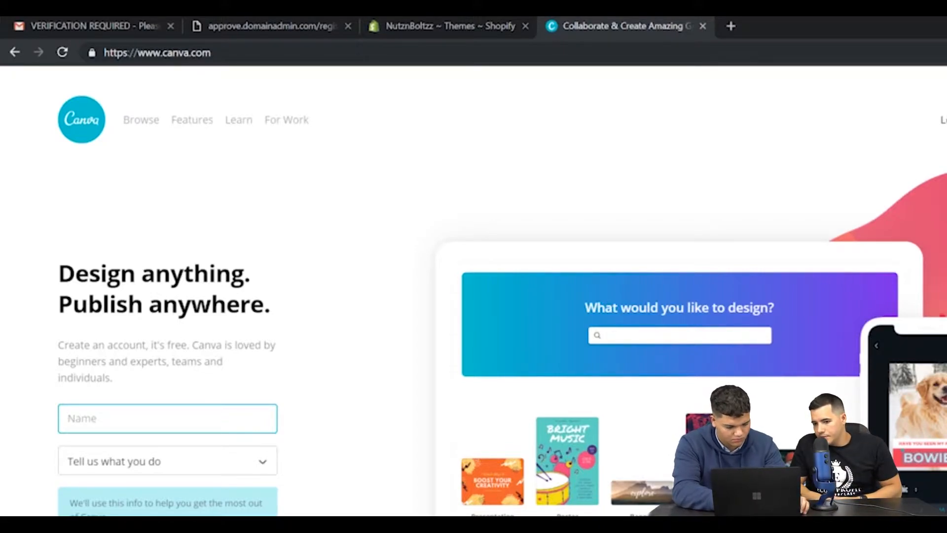
Fill in the account holder's full name in the sign-up form and choose an occupation.
{"action": "type", "text": "Gilbert"}
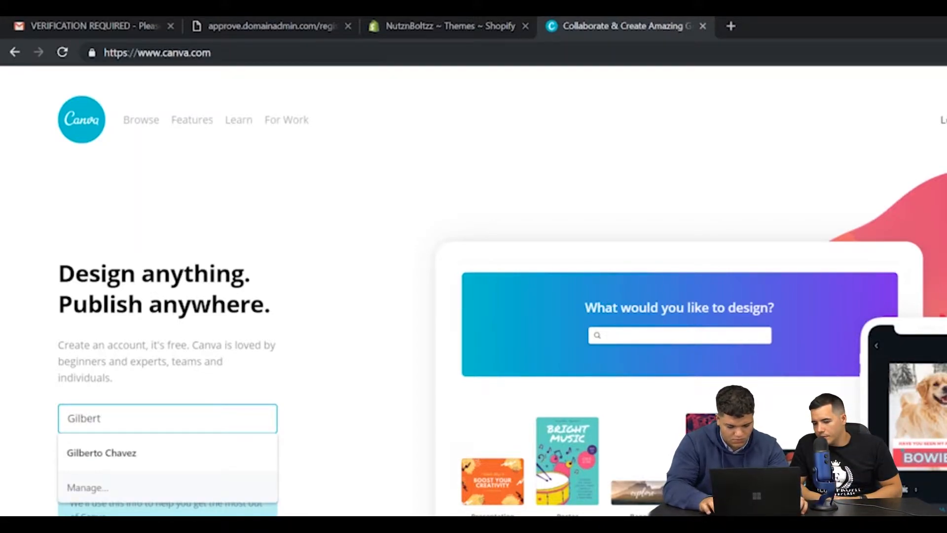
{"action": "key", "text": "Down"}
{"action": "key", "text": "Return"}
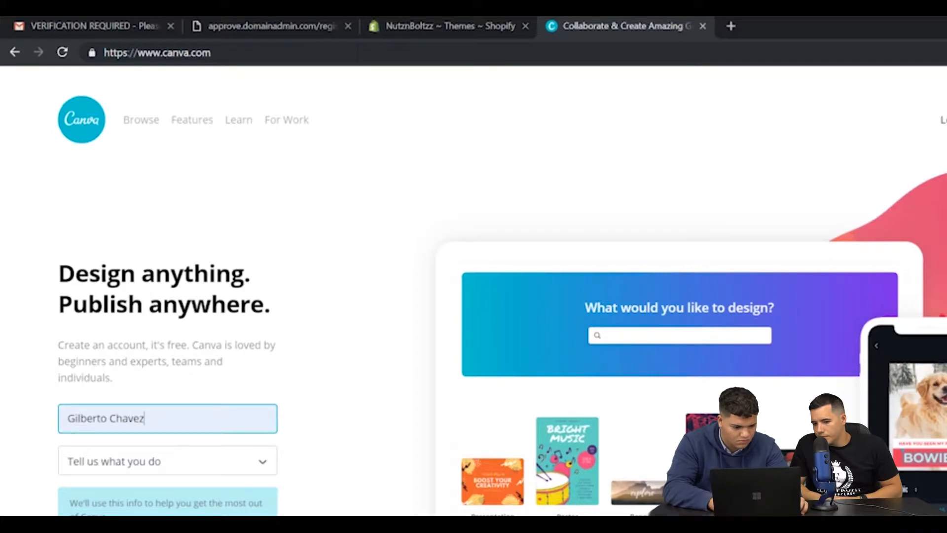
{"action": "left_click", "coordinate": [200, 462]}
{"action": "left_click", "coordinate": [382, 444]}
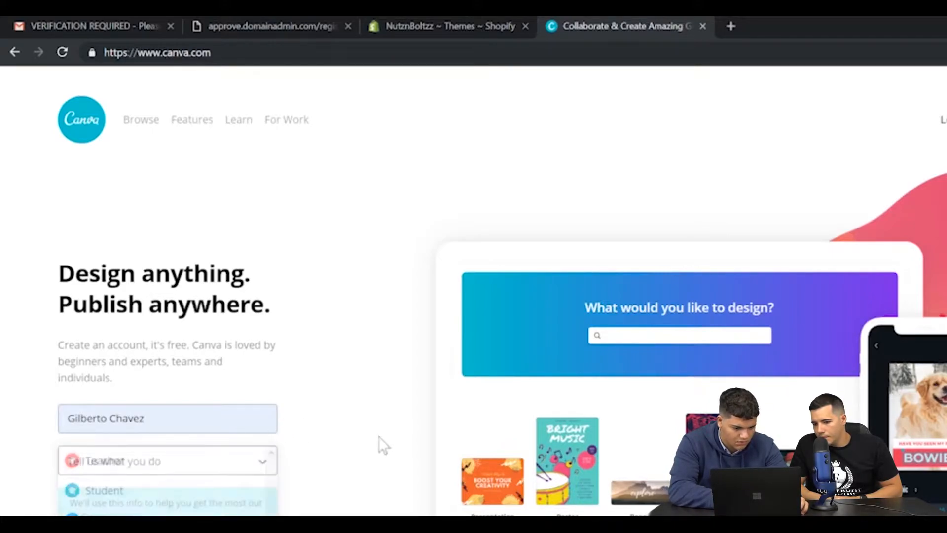
{"action": "left_click", "coordinate": [170, 468]}
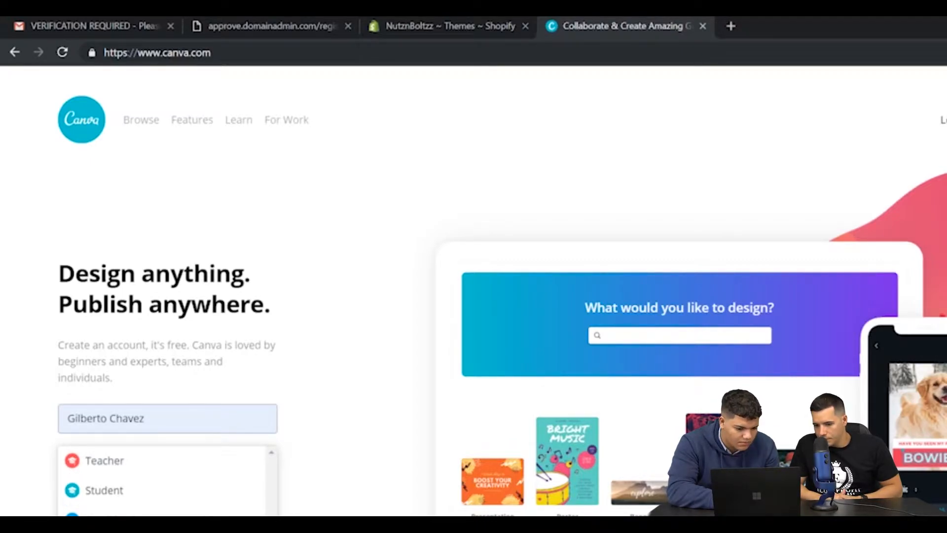
{"action": "left_click", "coordinate": [167, 528]}
{"action": "left_click", "coordinate": [167, 530]}
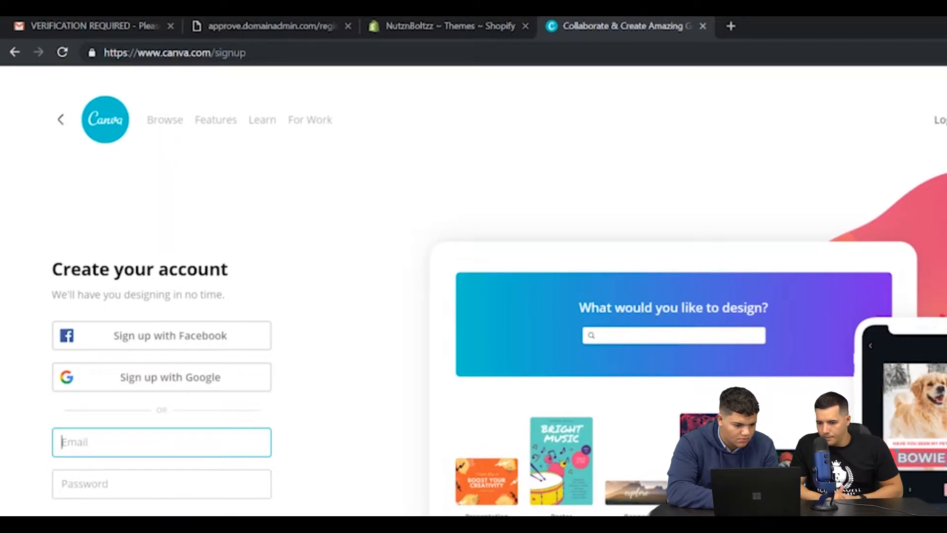
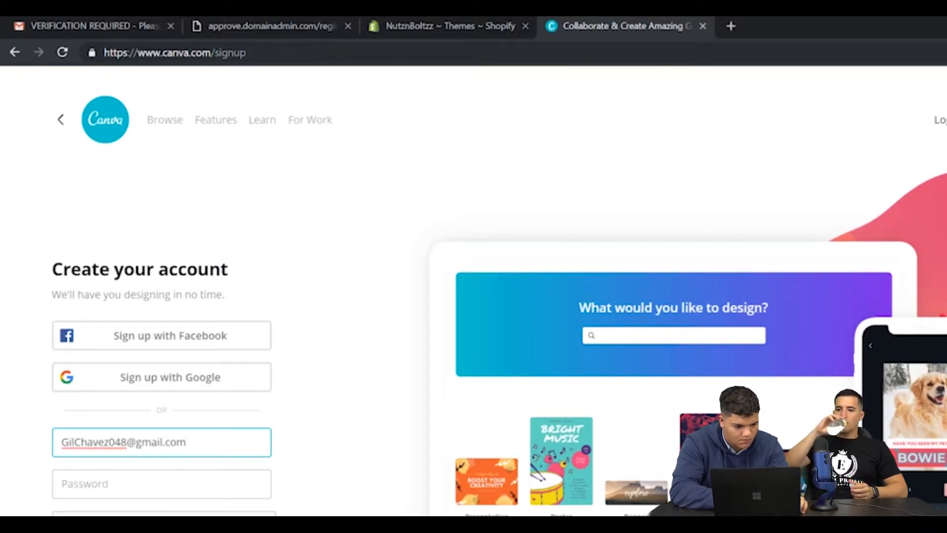
Enter the account e-mail address and password, and submit the sign-up form.
{"action": "left_click", "coordinate": [162, 484]}
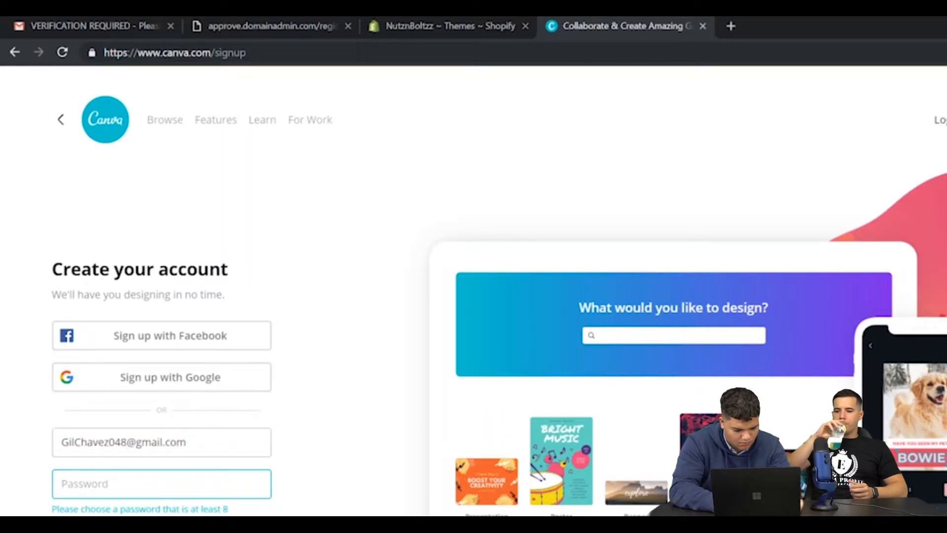
{"action": "type", "text": "••••••••••"}
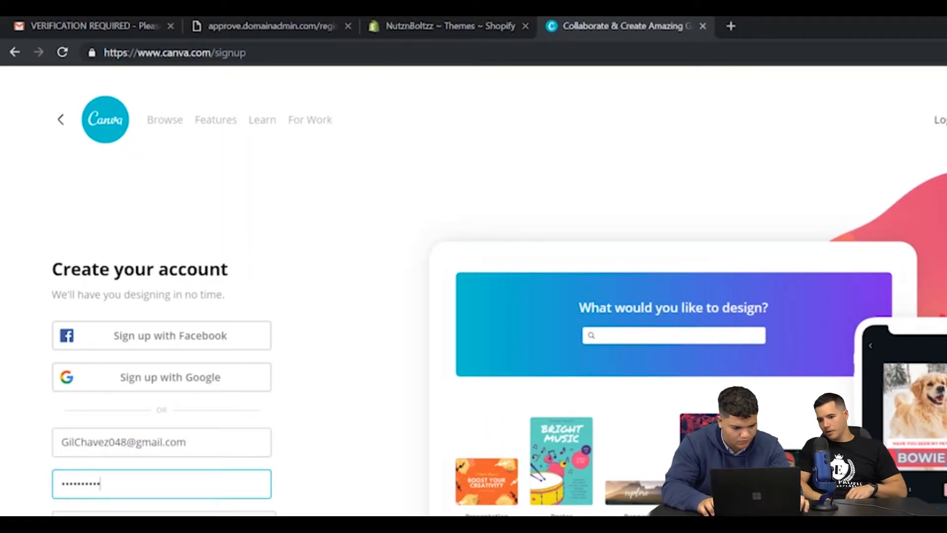
{"action": "key", "text": "Tab"}
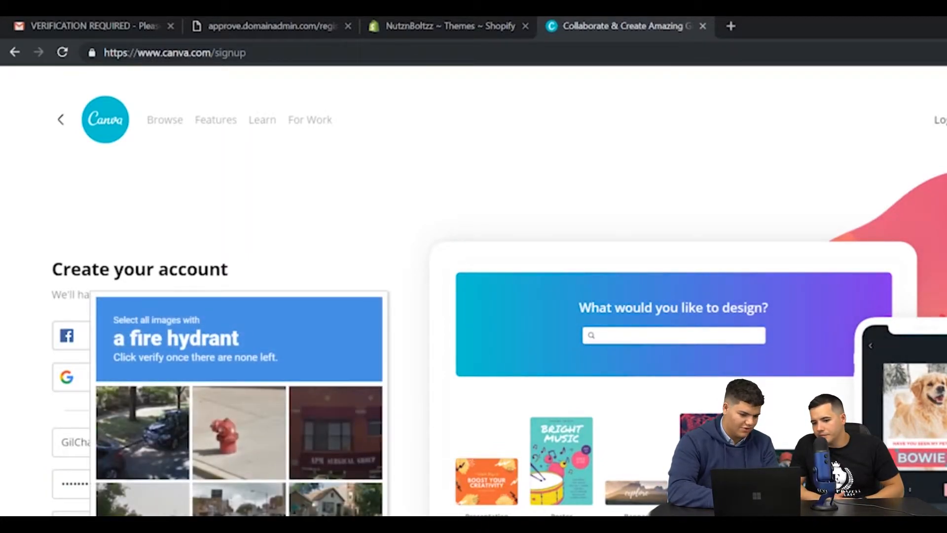
Complete the fire hydrant image check and skip the team invitation.
{"action": "left_click", "coordinate": [237, 459]}
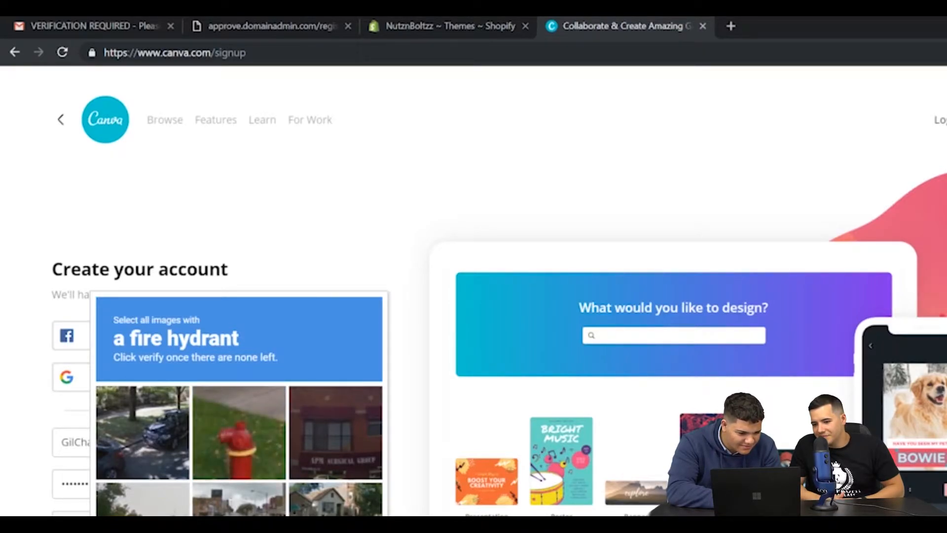
{"action": "left_click", "coordinate": [232, 463]}
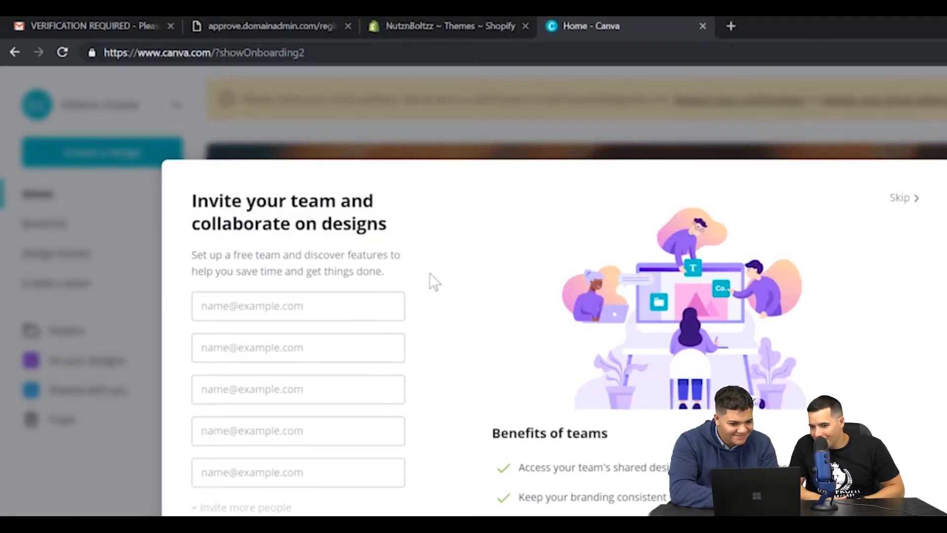
{"action": "left_click", "coordinate": [906, 200]}
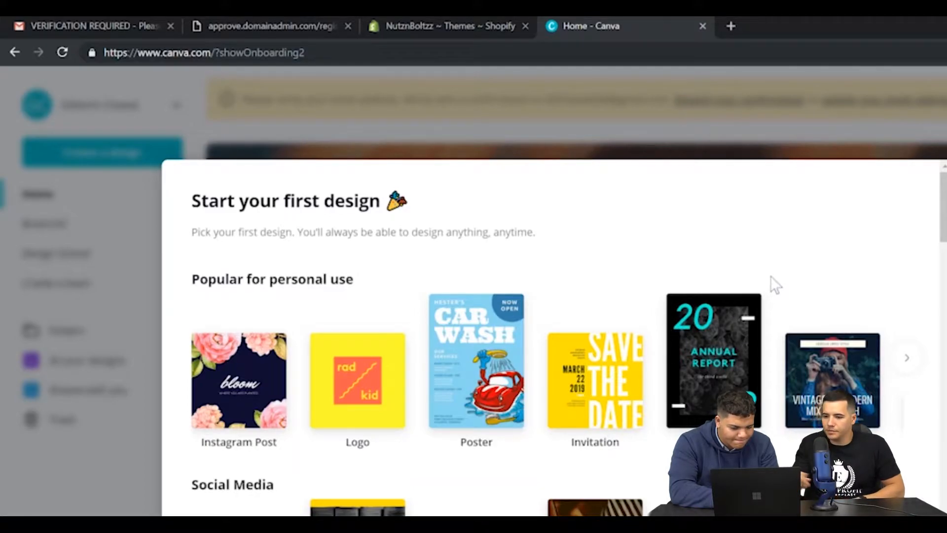
{"action": "left_click", "coordinate": [244, 379]}
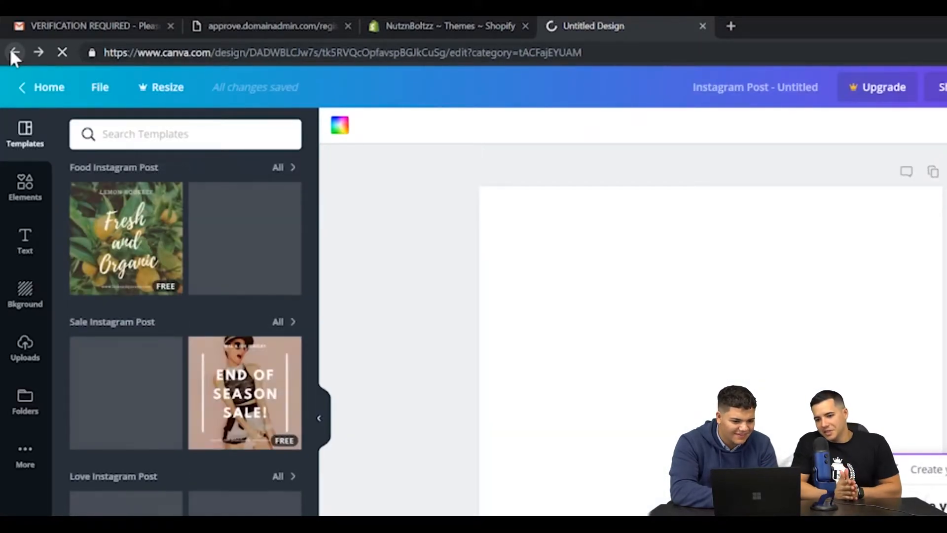
{"action": "left_click", "coordinate": [11, 50]}
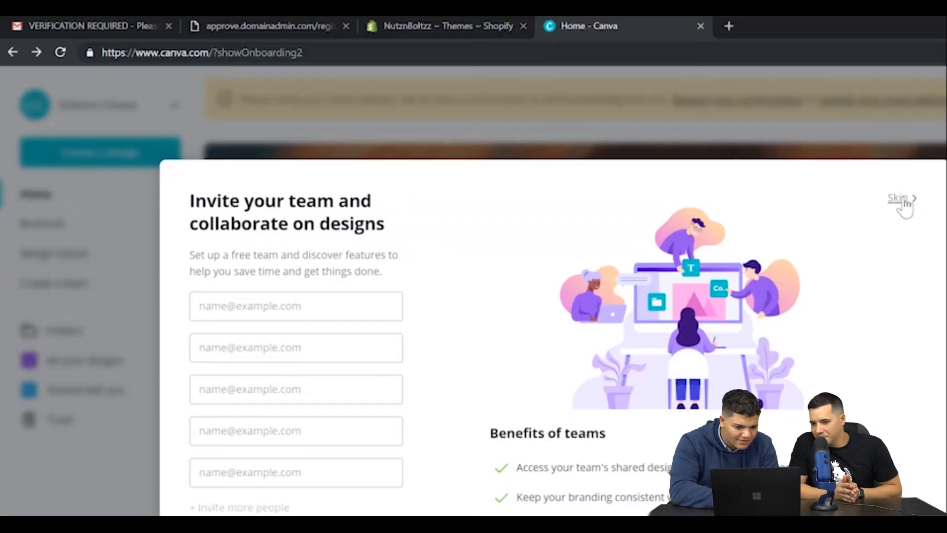
{"action": "left_click", "coordinate": [902, 204]}
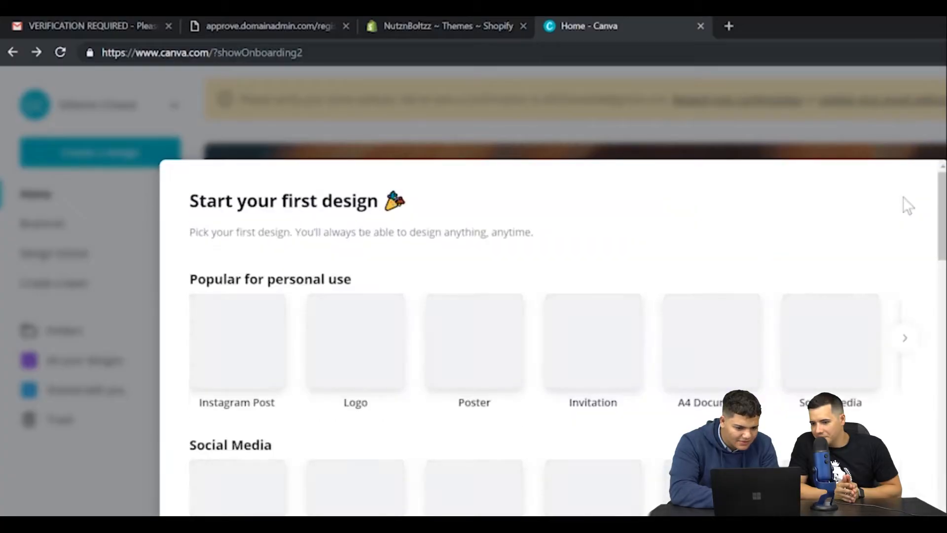
Start a new Logo design from the designs popular for personal use.
{"action": "left_click", "coordinate": [374, 376]}
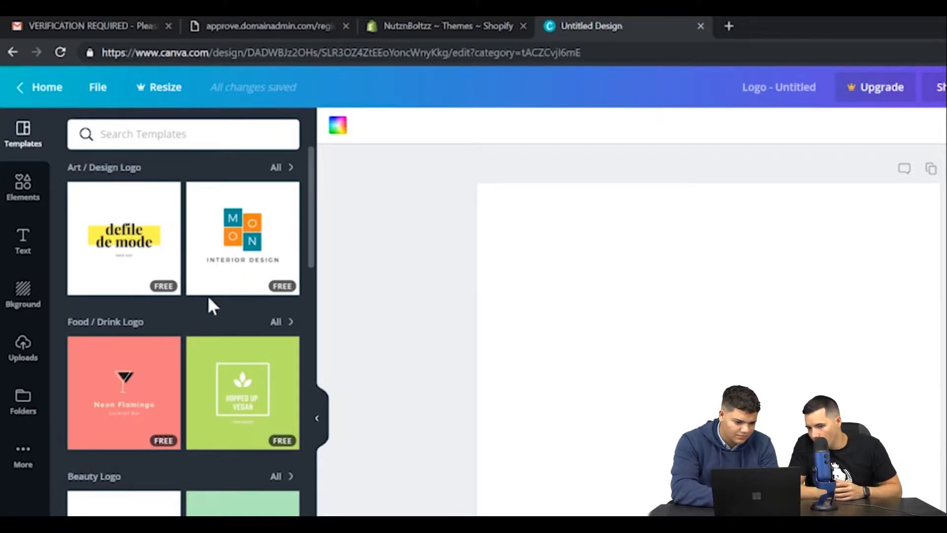
Browse the logo templates across all categories for one that suits the store.
{"action": "scroll", "coordinate": [211, 337], "scroll_direction": "down", "scroll_amount": 1}
{"action": "scroll", "coordinate": [211, 336], "scroll_direction": "down", "scroll_amount": 5}
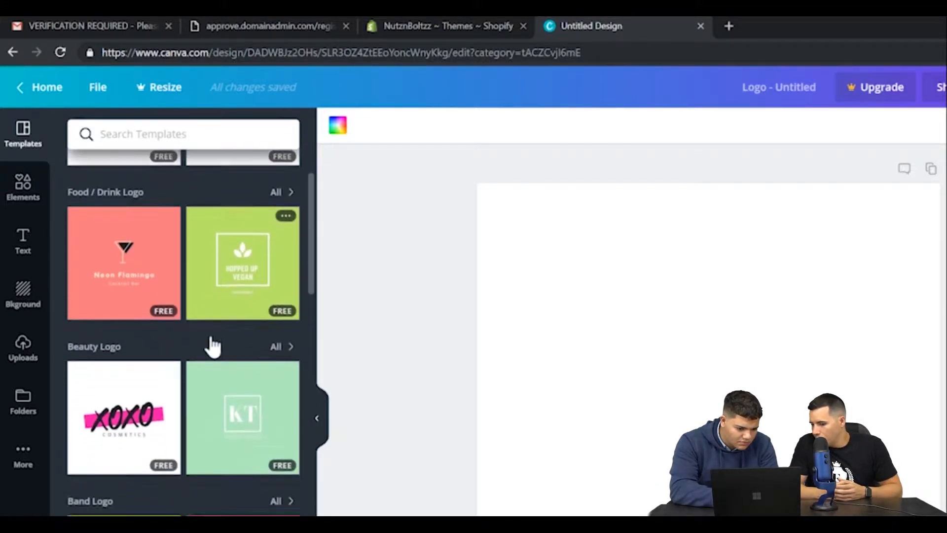
{"action": "scroll", "coordinate": [213, 345], "scroll_direction": "down", "scroll_amount": 9}
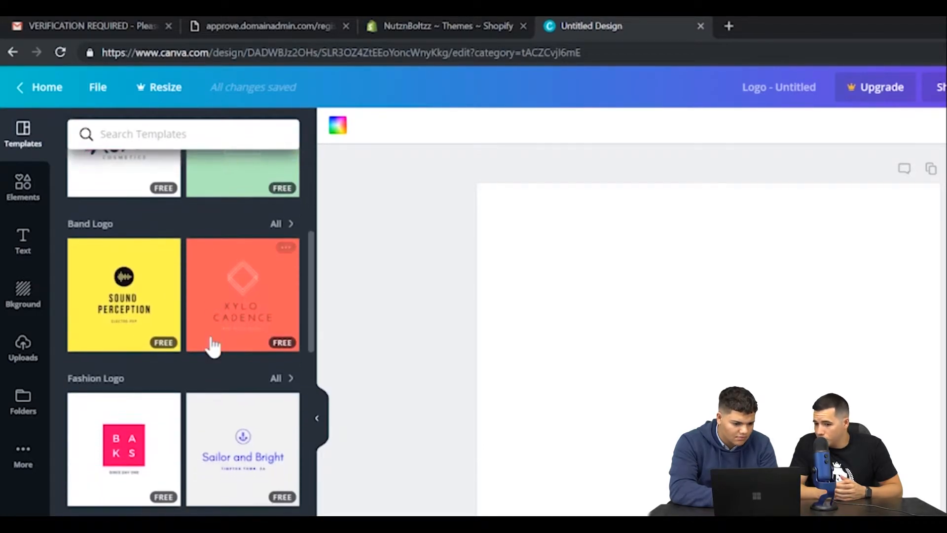
{"action": "scroll", "coordinate": [212, 345], "scroll_direction": "down", "scroll_amount": 8}
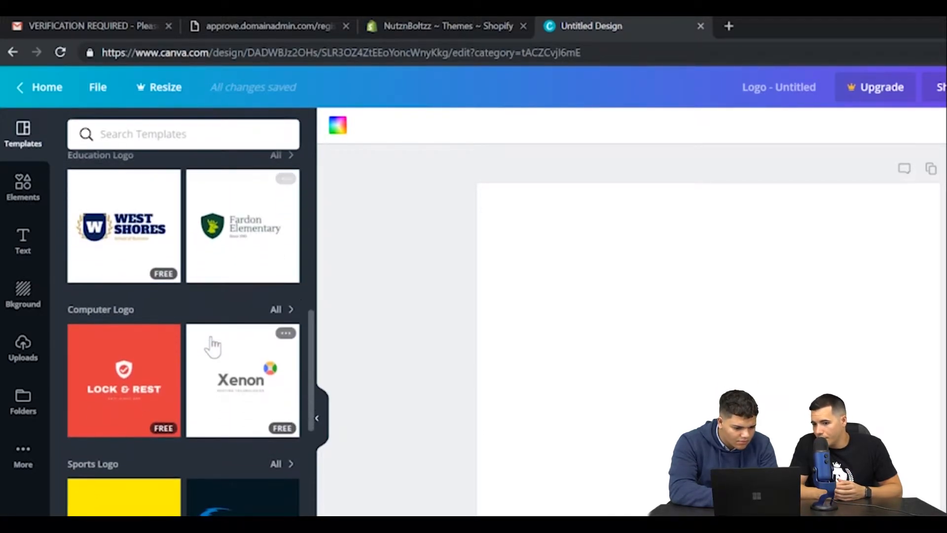
{"action": "scroll", "coordinate": [212, 337], "scroll_direction": "down", "scroll_amount": 8}
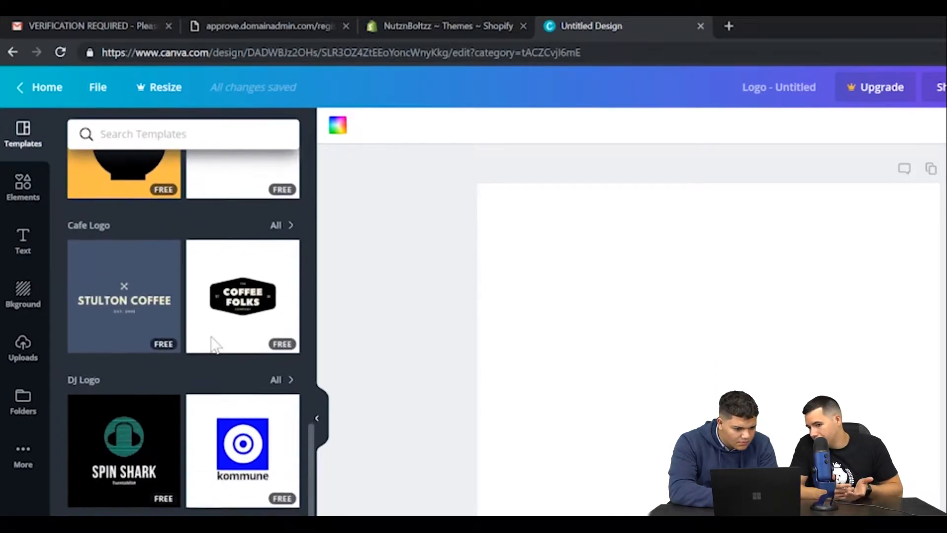
{"action": "scroll", "coordinate": [212, 343], "scroll_direction": "down", "scroll_amount": 12}
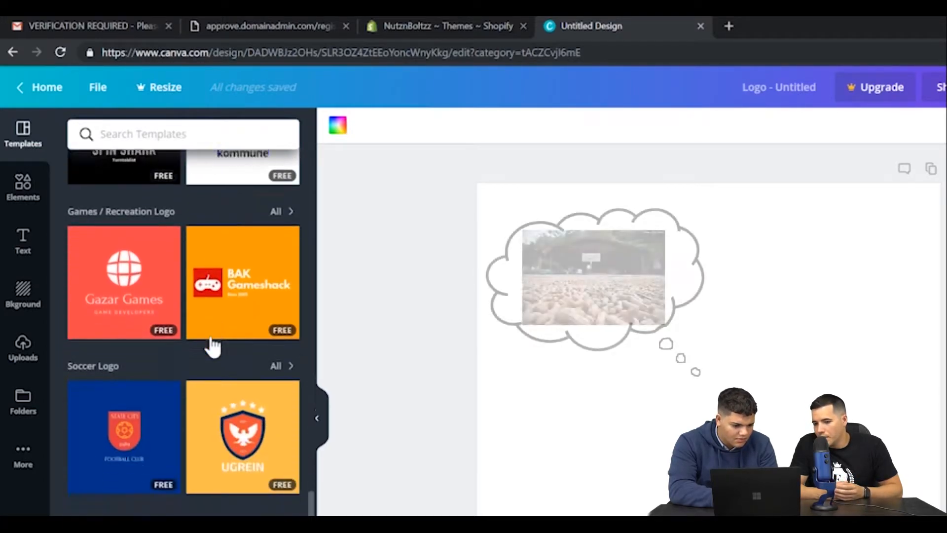
{"action": "scroll", "coordinate": [212, 346], "scroll_direction": "down", "scroll_amount": 9}
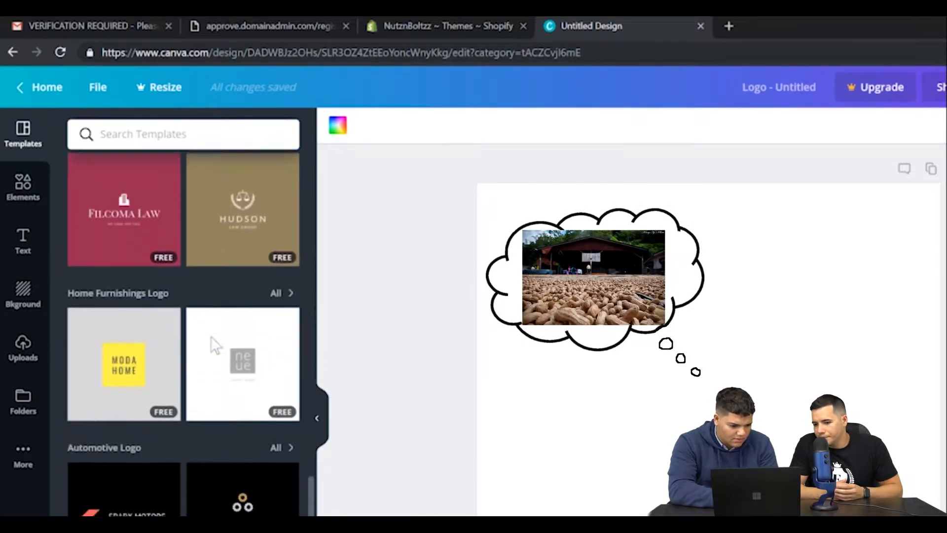
{"action": "scroll", "coordinate": [211, 337], "scroll_direction": "down", "scroll_amount": 13}
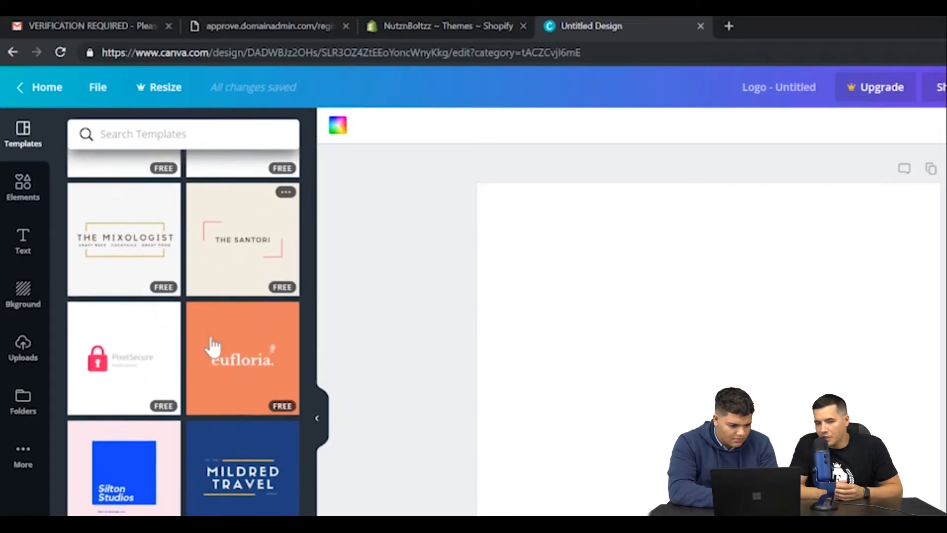
{"action": "scroll", "coordinate": [213, 346], "scroll_direction": "down", "scroll_amount": 9}
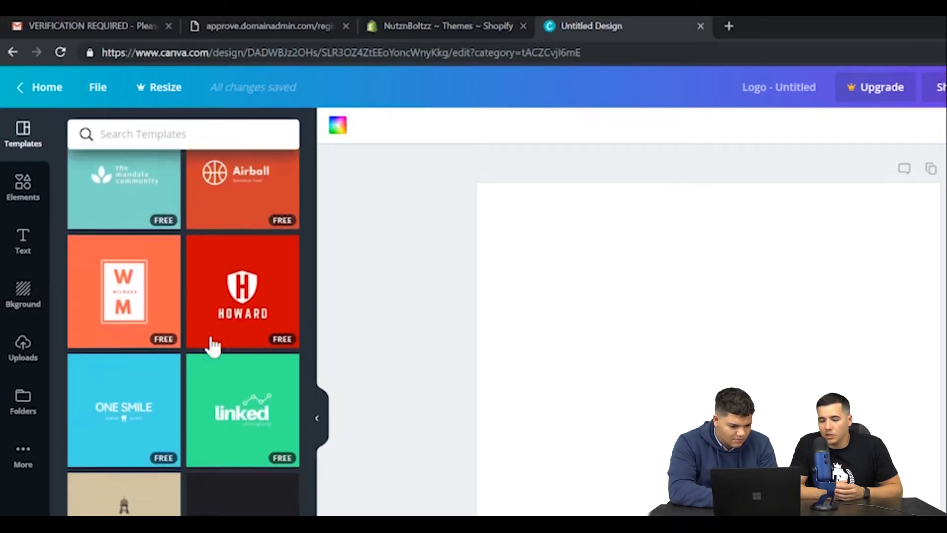
{"action": "scroll", "coordinate": [213, 347], "scroll_direction": "down", "scroll_amount": 14}
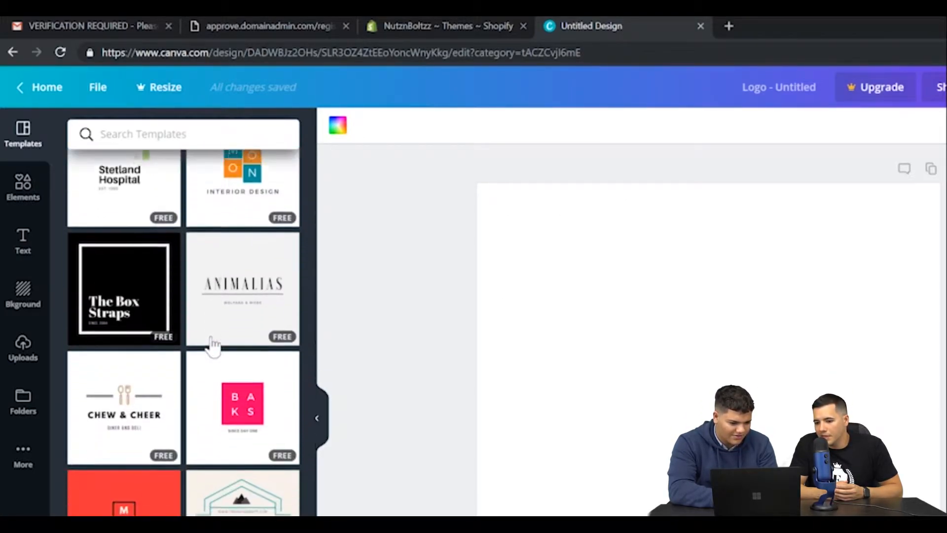
{"action": "scroll", "coordinate": [211, 336], "scroll_direction": "down", "scroll_amount": 6}
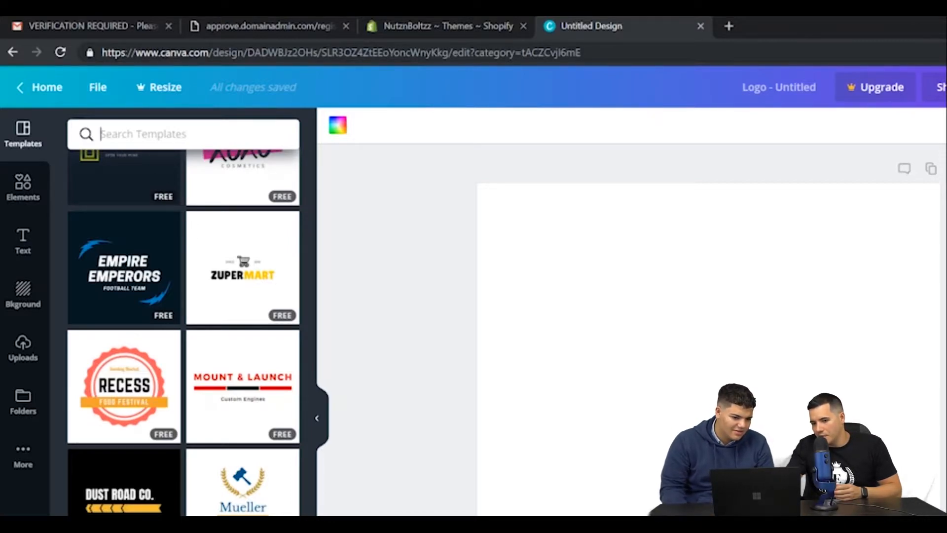
Search the logo templates for "nut" and look over the suggestions.
{"action": "left_click", "coordinate": [143, 134]}
{"action": "type", "text": "nut"}
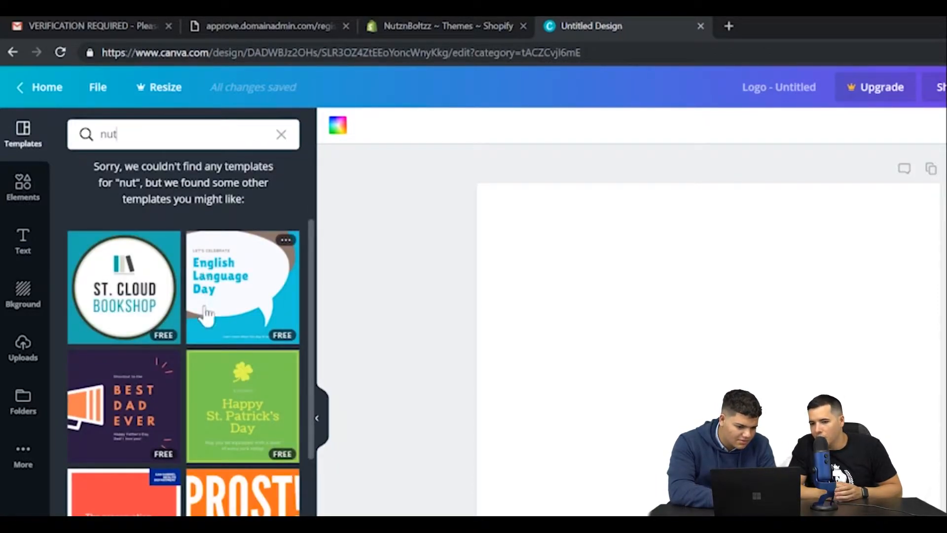
{"action": "scroll", "coordinate": [206, 313], "scroll_direction": "down", "scroll_amount": 2}
{"action": "scroll", "coordinate": [205, 314], "scroll_direction": "up", "scroll_amount": 2}
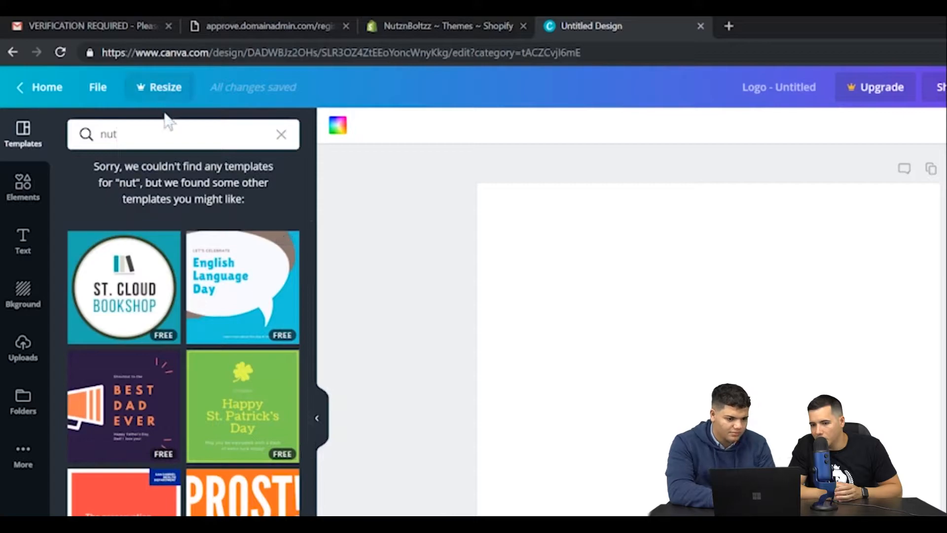
Replace the template search term with "gear" and run the search.
{"action": "key", "text": "BackSpace"}
{"action": "key", "text": "BackSpace"}
{"action": "type", "text": "g"}
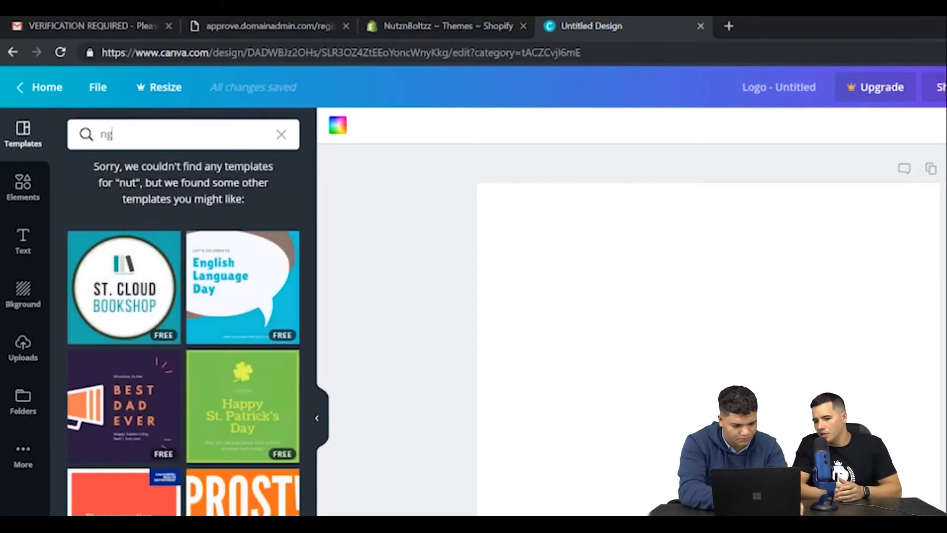
{"action": "type", "text": "ea"}
{"action": "key", "text": "BackSpace"}
{"action": "key", "text": "BackSpace"}
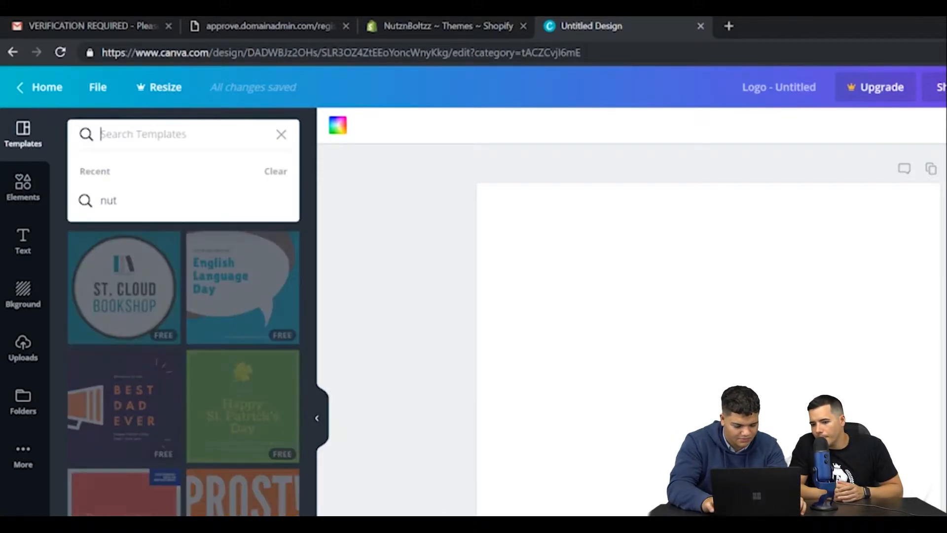
{"action": "type", "text": "gear"}
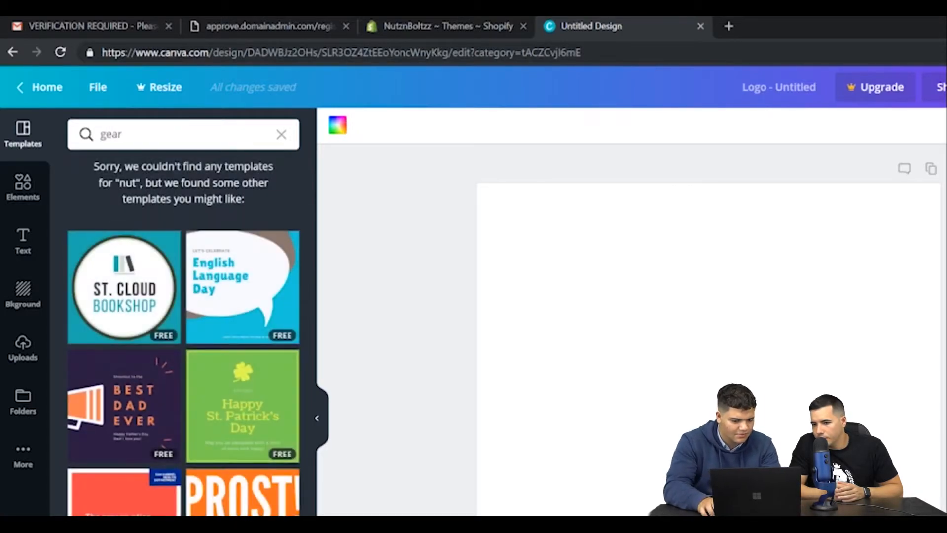
{"action": "key", "text": "Return"}
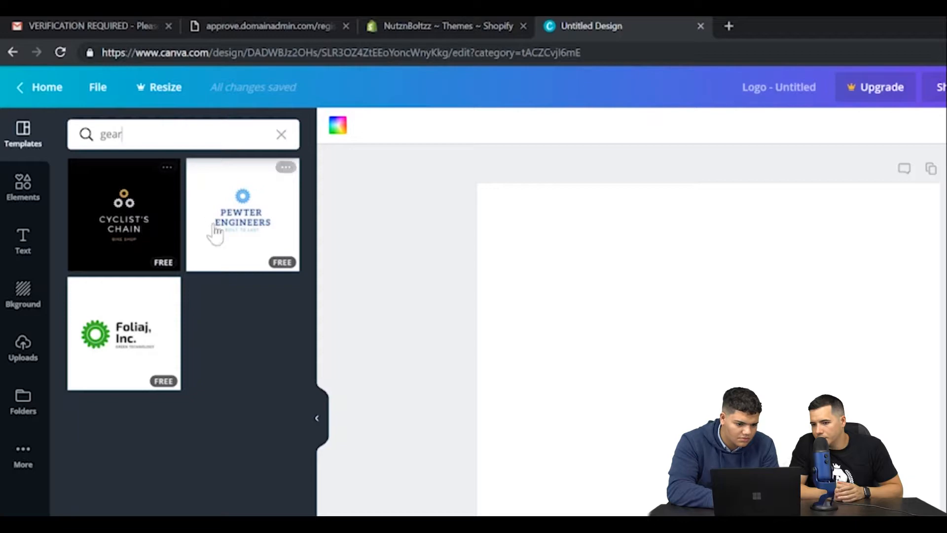
Search the logo templates for "wrench" and apply the dark blue Novir Screw template to the page.
{"action": "left_click", "coordinate": [213, 128]}
{"action": "key", "text": "BackSpace"}
{"action": "key", "text": "BackSpace"}
{"action": "key", "text": "BackSpace"}
{"action": "key", "text": "BackSpace"}
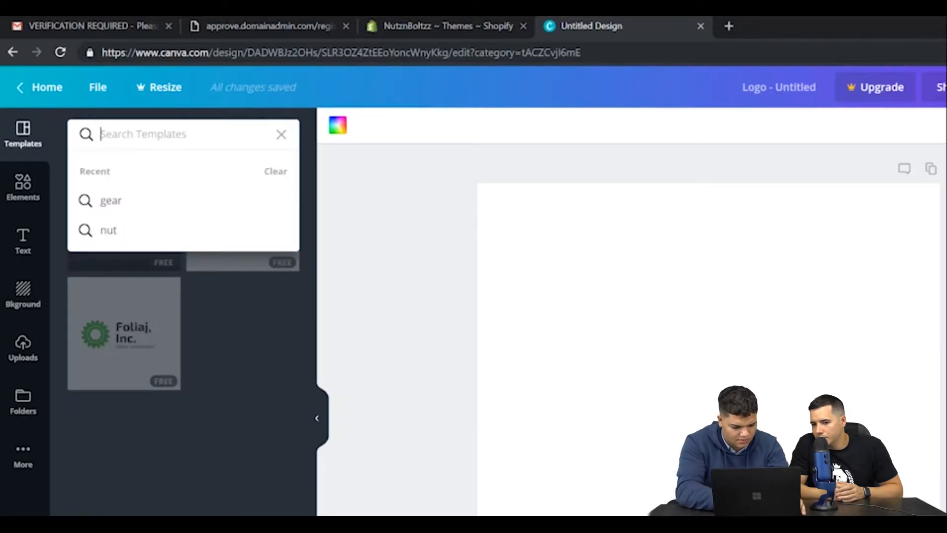
{"action": "type", "text": "wrench"}
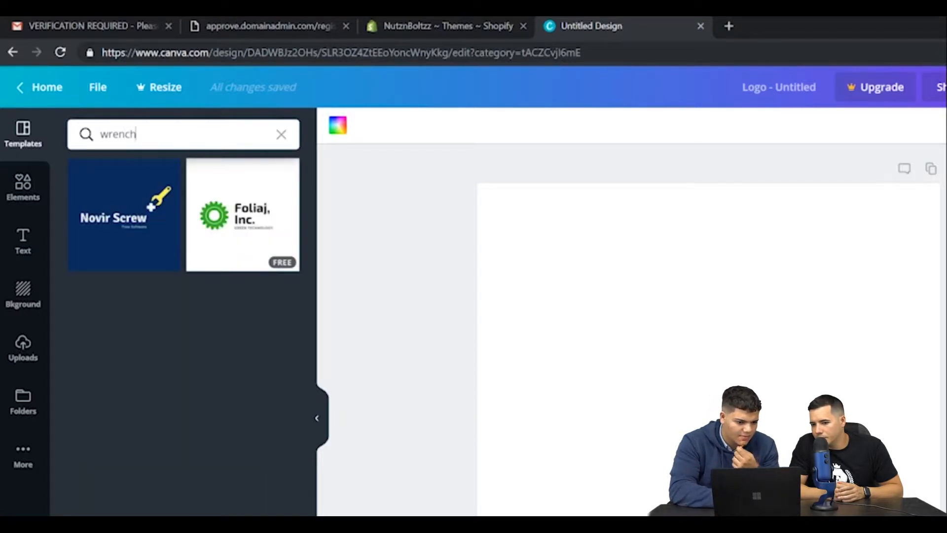
{"action": "left_click", "coordinate": [127, 244]}
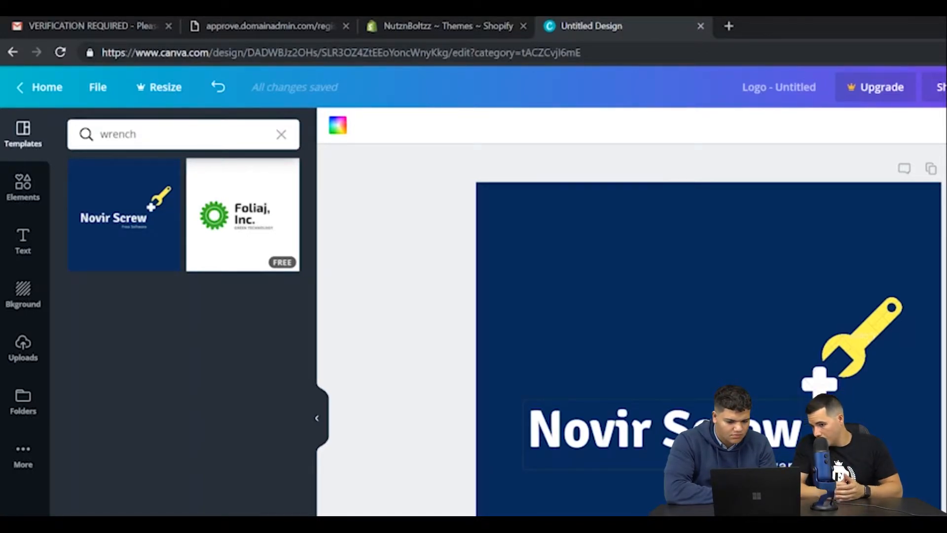
Replace the logo's main heading text with "NutzGarage".
{"action": "left_click", "coordinate": [635, 425]}
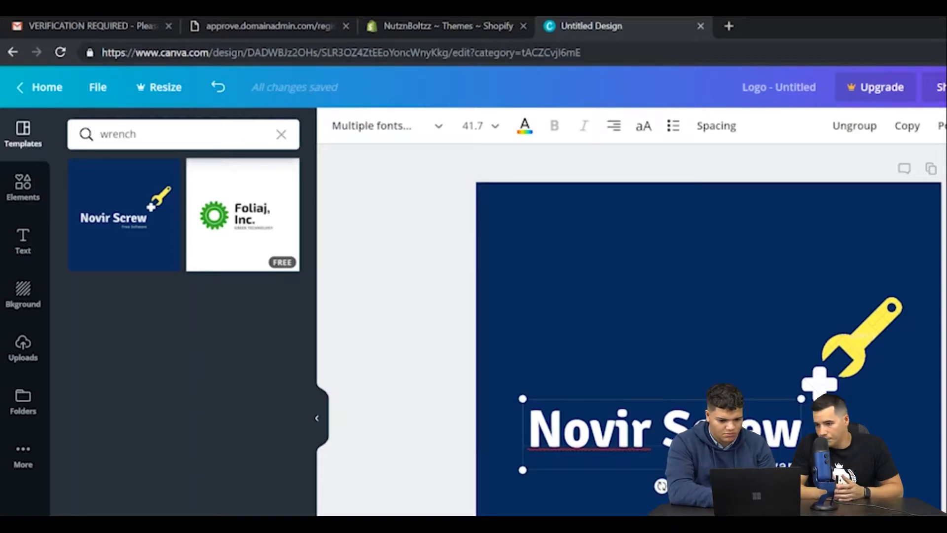
{"action": "key", "text": "BackSpace"}
{"action": "key", "text": "BackSpace"}
{"action": "key", "text": "BackSpace"}
{"action": "key", "text": "BackSpace"}
{"action": "key", "text": "BackSpace"}
{"action": "key", "text": "BackSpace"}
{"action": "key", "text": "BackSpace"}
{"action": "key", "text": "BackSpace"}
{"action": "key", "text": "BackSpace"}
{"action": "key", "text": "BackSpace"}
{"action": "key", "text": "BackSpace"}
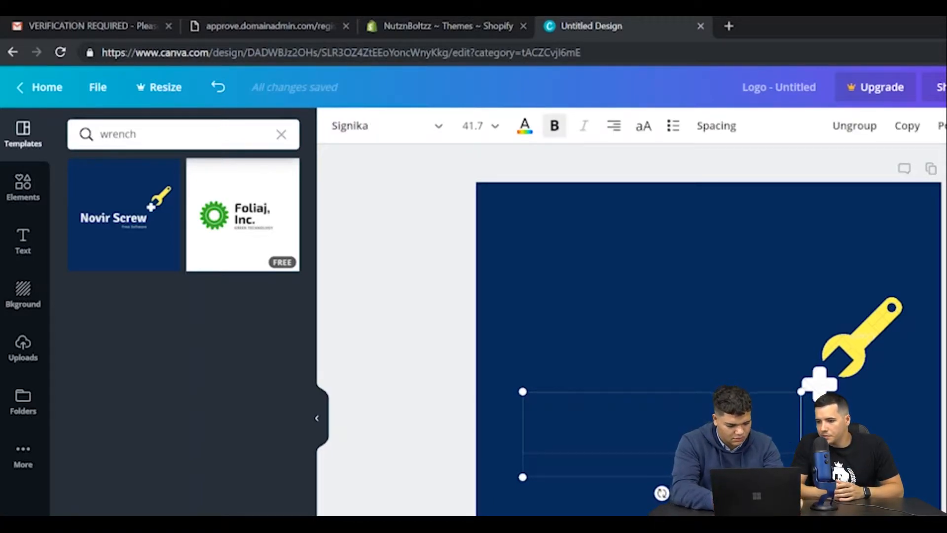
{"action": "type", "text": "Nutz"}
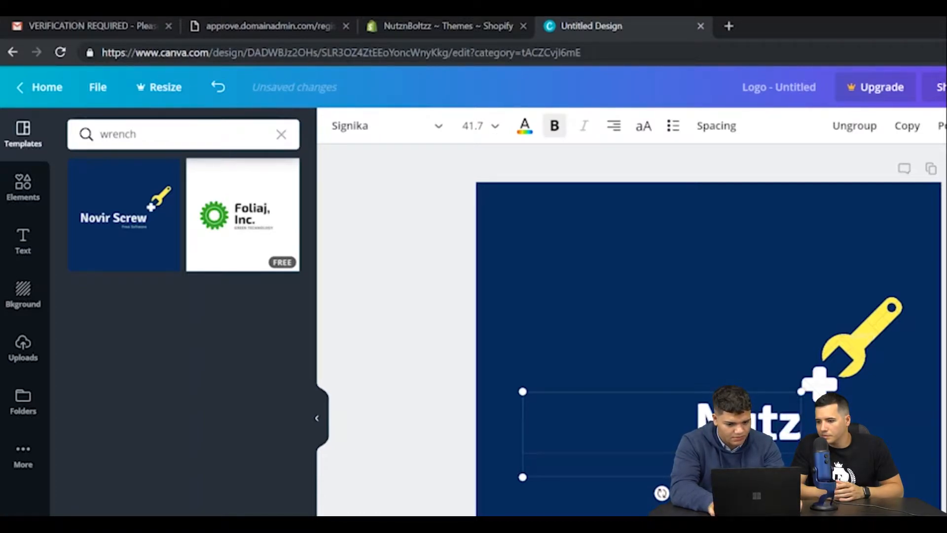
{"action": "type", "text": "Garage"}
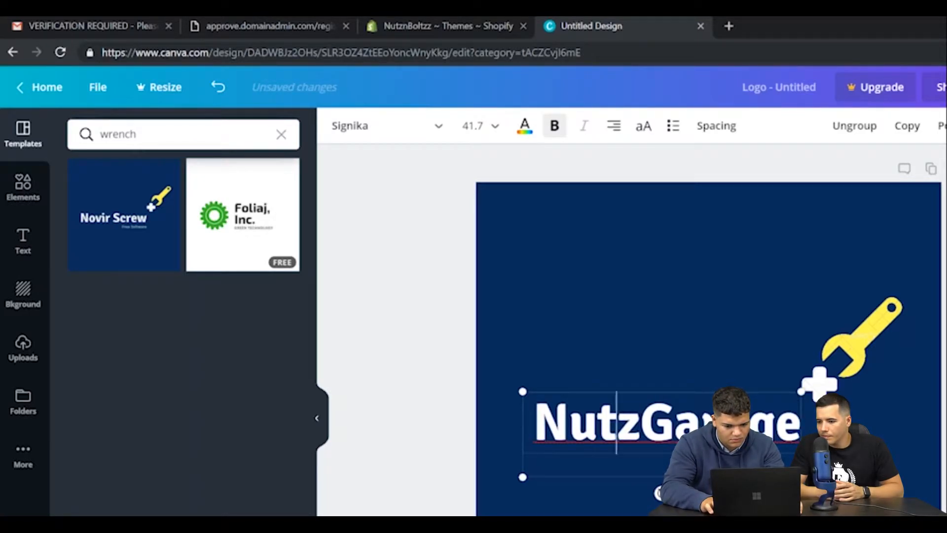
Try splitting NutzGarage over two lines, rejoin it on one line, and enlarge the heading to a font size of about 45.2.
{"action": "key", "text": "Return"}
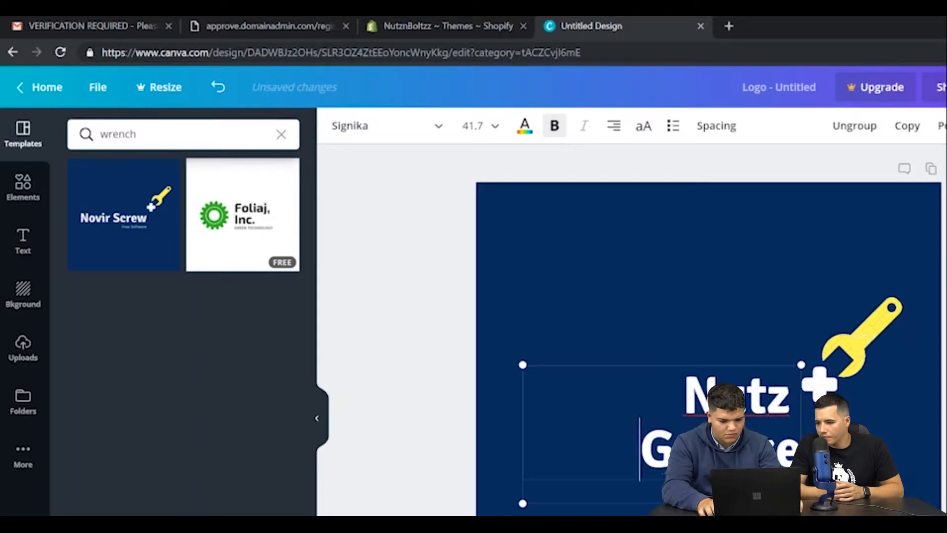
{"action": "key", "text": "BackSpace"}
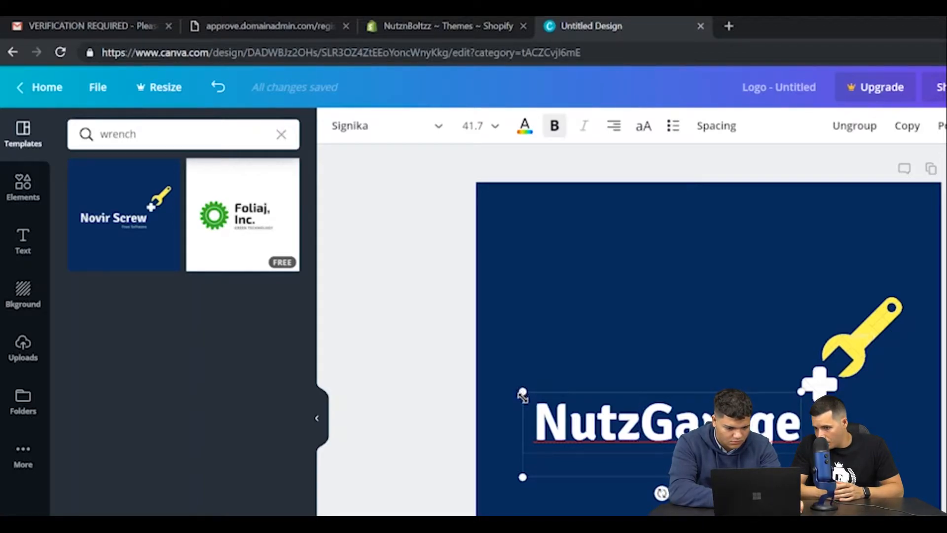
{"action": "left_click_drag", "start_coordinate": [522, 391], "coordinate": [496, 381]}
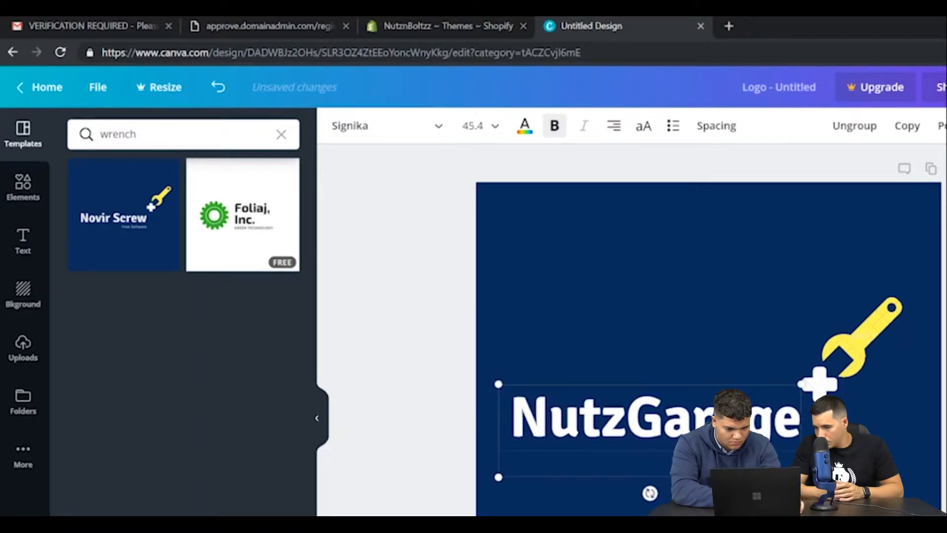
{"action": "key", "text": "Return"}
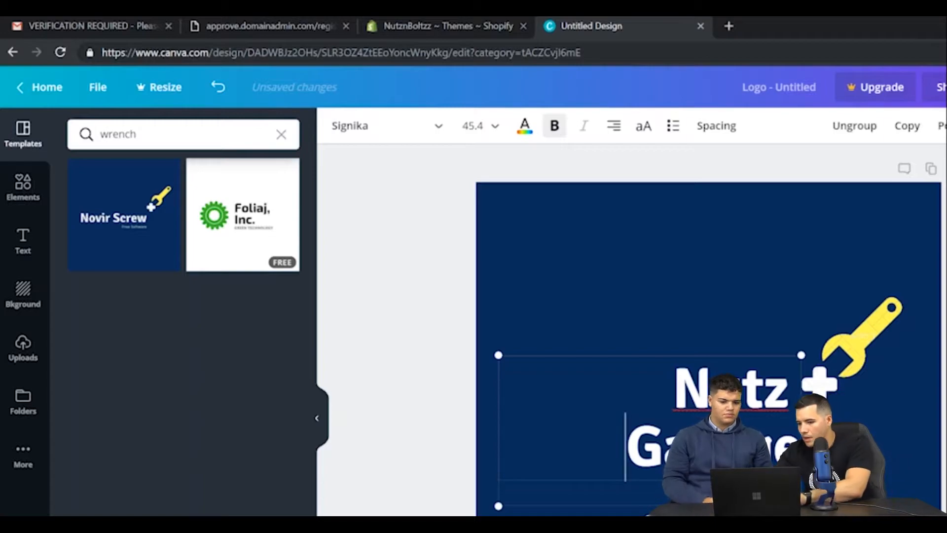
{"action": "left_click_drag", "start_coordinate": [801, 505], "coordinate": [783, 496]}
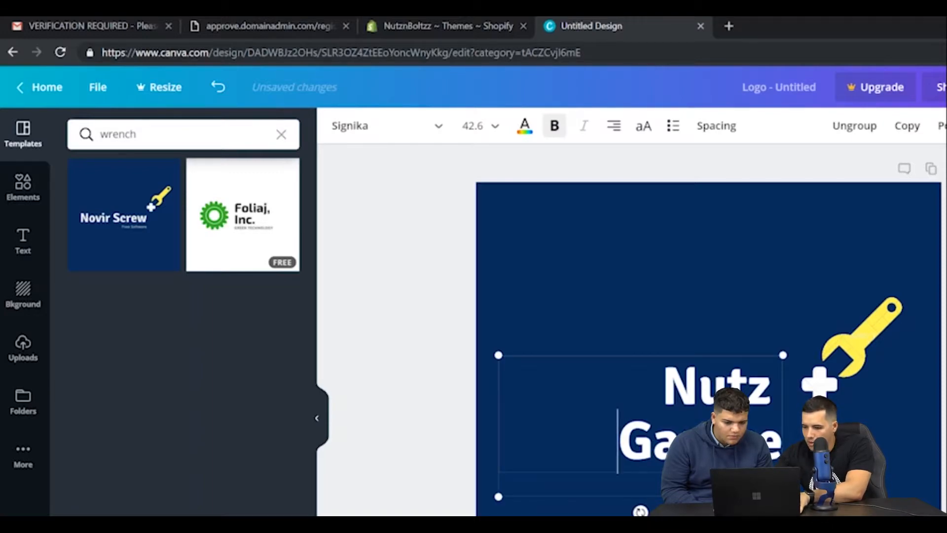
{"action": "key", "text": "BackSpace"}
{"action": "key", "text": "Return"}
{"action": "key", "text": "BackSpace"}
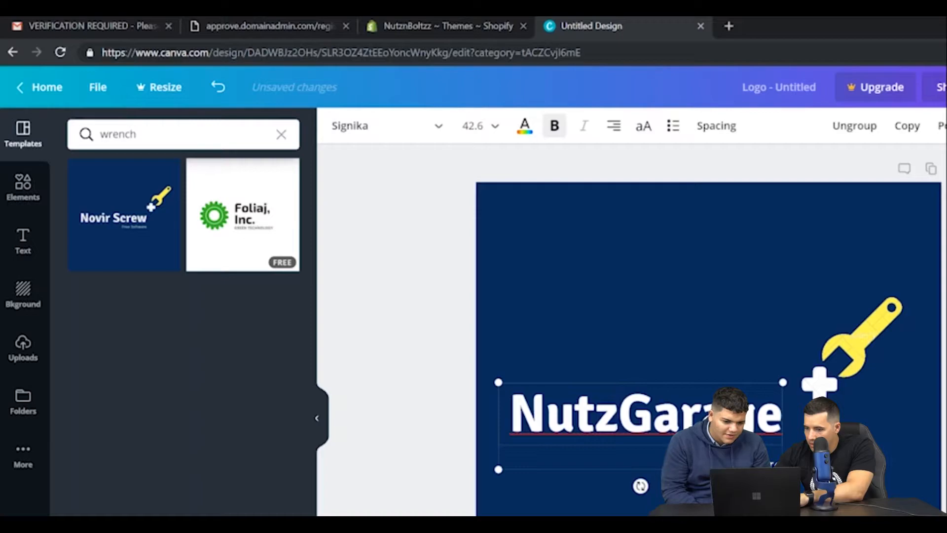
{"action": "left_click_drag", "start_coordinate": [794, 384], "coordinate": [812, 379]}
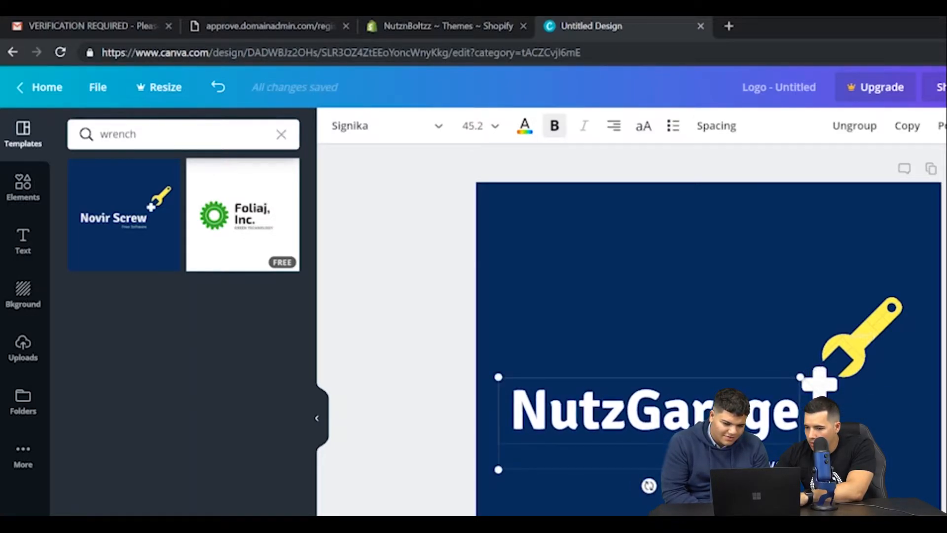
Delete the small tagline text beneath the NutzGarage heading and deselect the text group.
{"action": "left_click", "coordinate": [745, 464]}
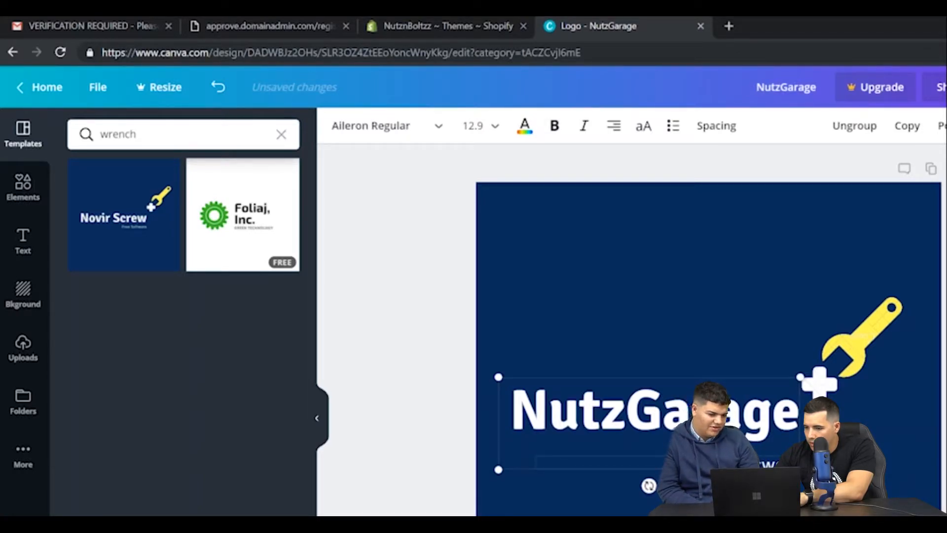
{"action": "double_click", "coordinate": [769, 464]}
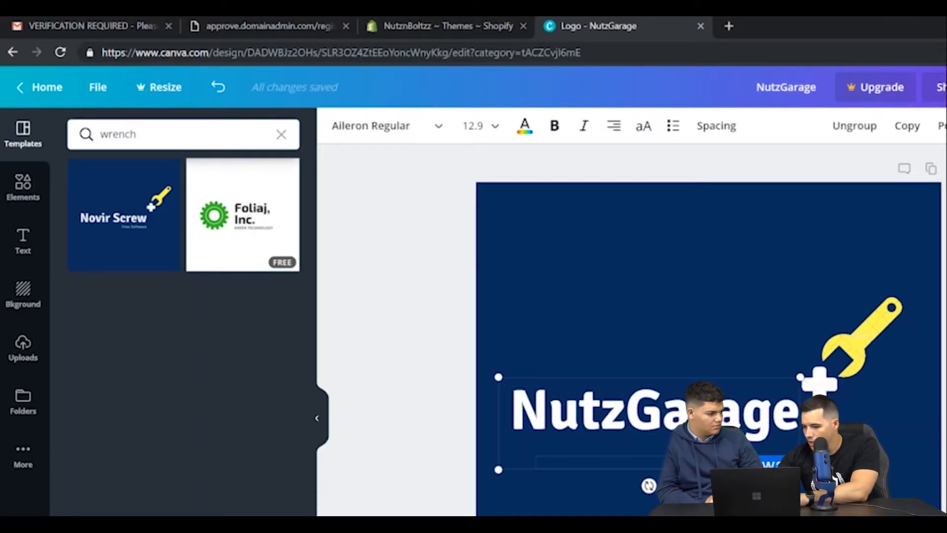
{"action": "key", "text": "BackSpace"}
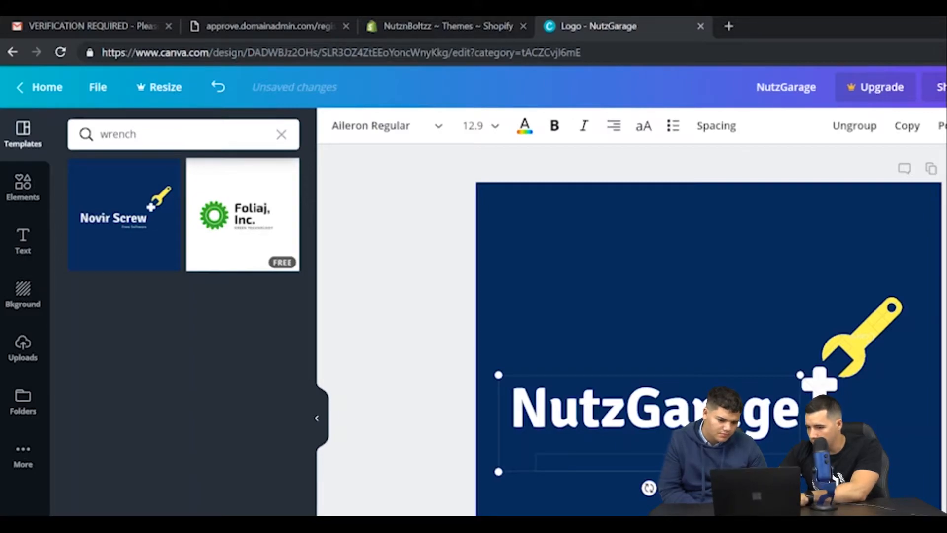
{"action": "left_click", "coordinate": [690, 493]}
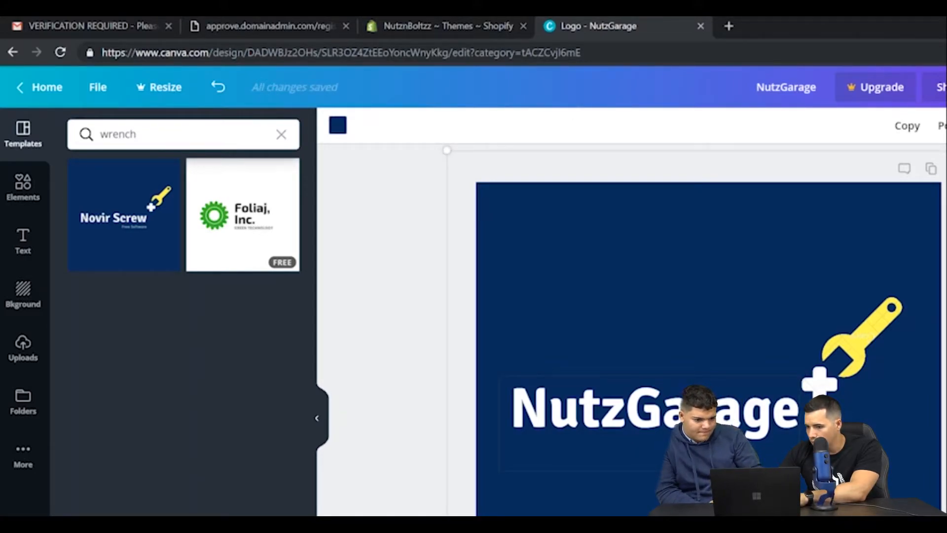
Shift the NutzGarage text slightly to the right toward the wrench and open the background colour choices.
{"action": "left_click", "coordinate": [691, 412]}
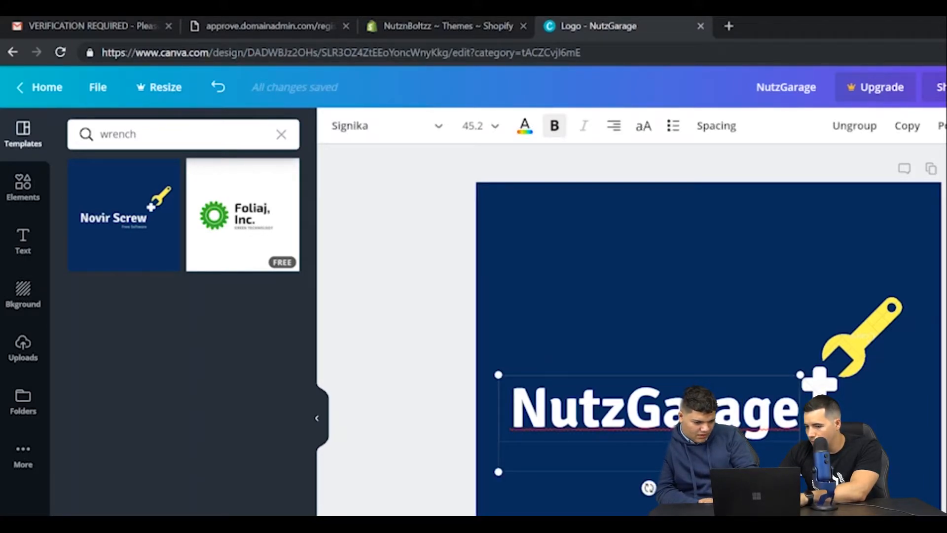
{"action": "mouse_move", "coordinate": [706, 456]}
{"action": "left_mouse_down"}
{"action": "mouse_move", "coordinate": [717, 466]}
{"action": "mouse_move", "coordinate": [717, 456]}
{"action": "left_mouse_up"}
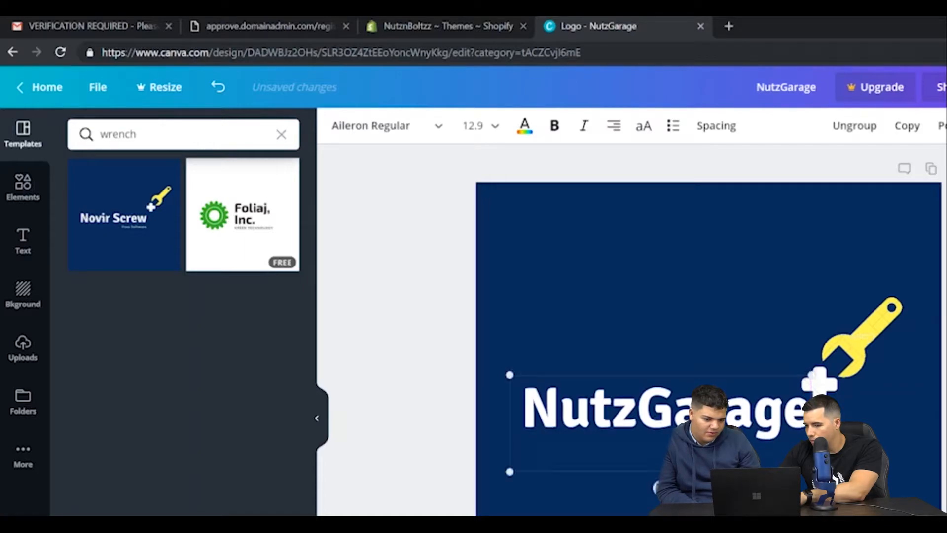
{"action": "left_click", "coordinate": [720, 495]}
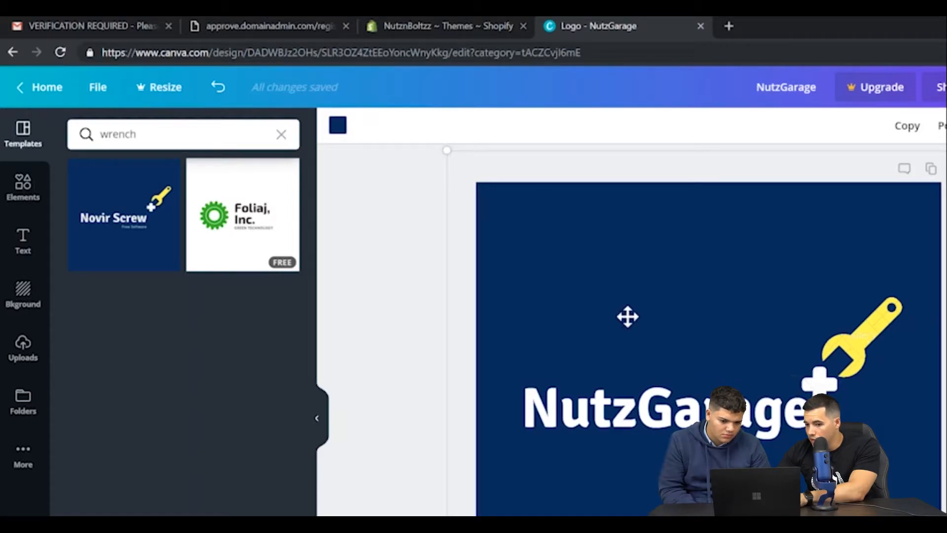
{"action": "left_click", "coordinate": [335, 127]}
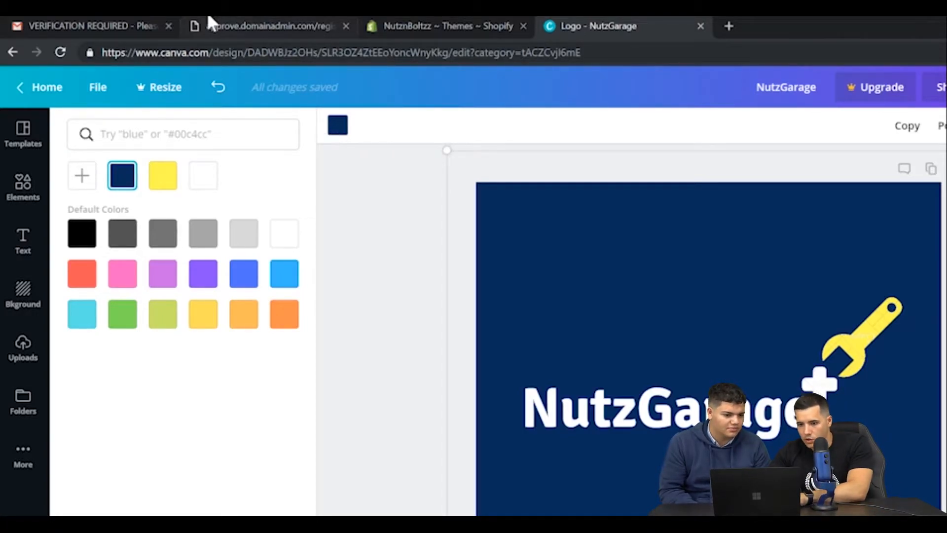
Switch to the domain verification page's browser tab and search Google for "color palette" in it.
{"action": "left_click", "coordinate": [227, 35]}
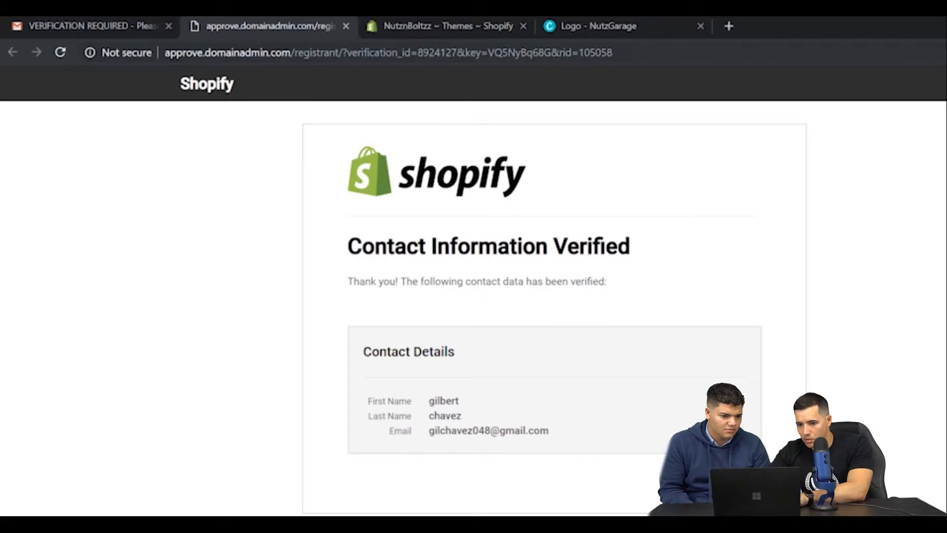
{"action": "left_click", "coordinate": [250, 50]}
{"action": "double_click", "coordinate": [251, 50]}
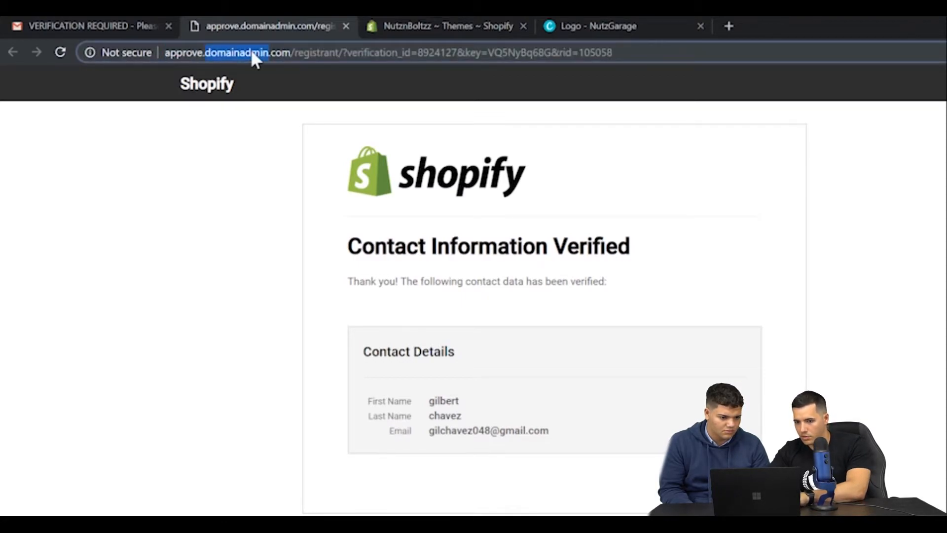
{"action": "left_click", "coordinate": [252, 52]}
{"action": "type", "text": "col"}
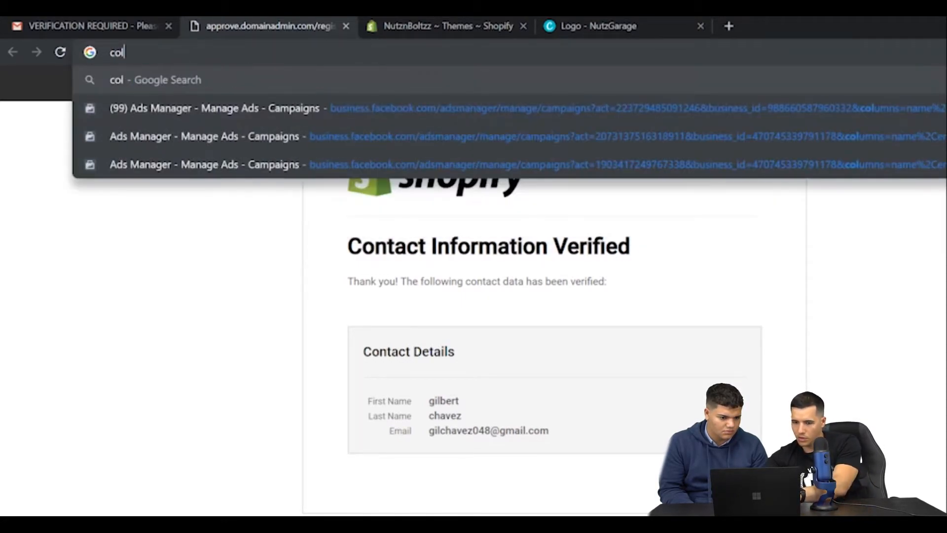
{"action": "type", "text": "or pallete"}
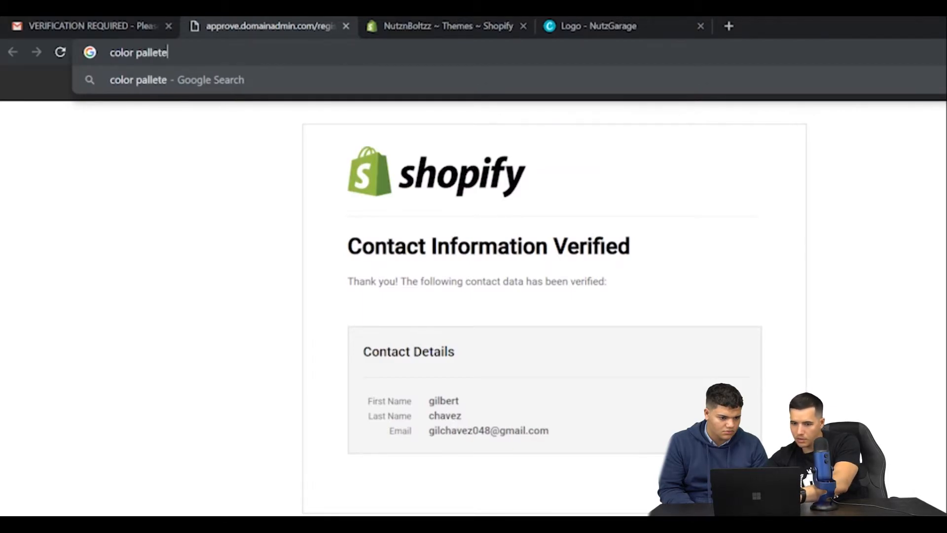
{"action": "key", "text": "Return"}
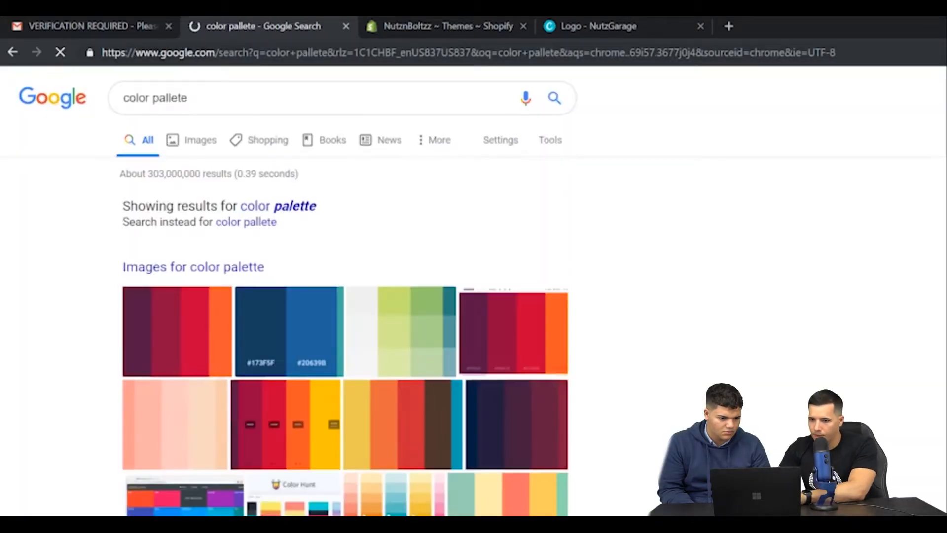
{"action": "left_click", "coordinate": [275, 210]}
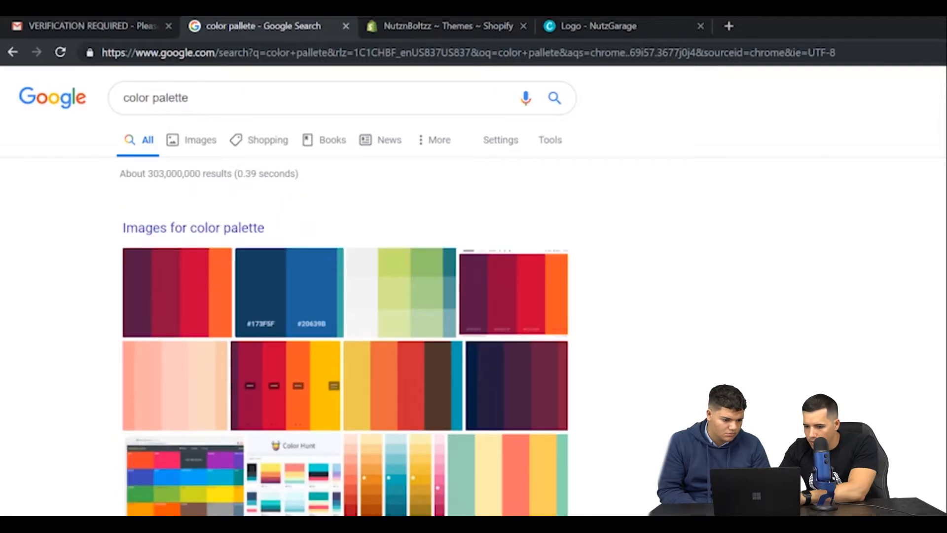
Open the Coolors.co website from the results, start its free generator, and accept the tutorial.
{"action": "left_click", "coordinate": [277, 529]}
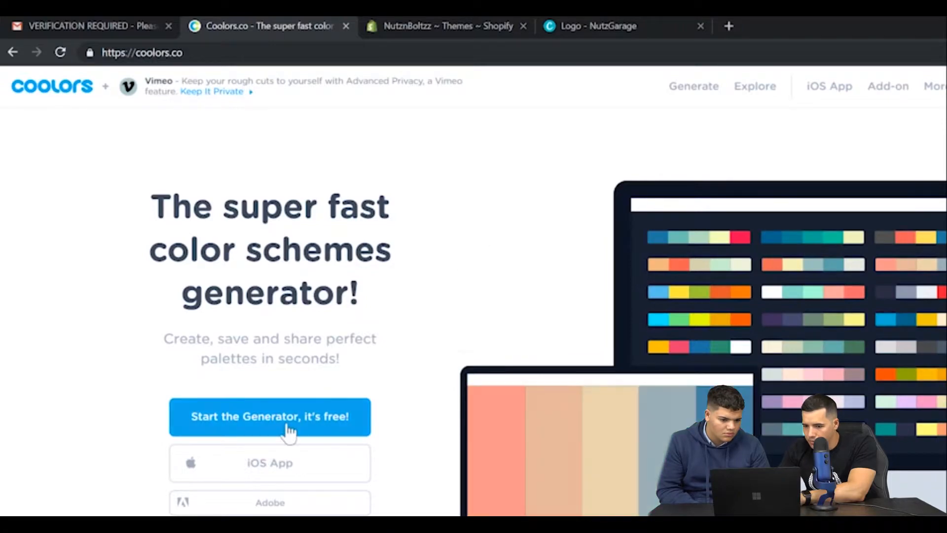
{"action": "left_click", "coordinate": [273, 424]}
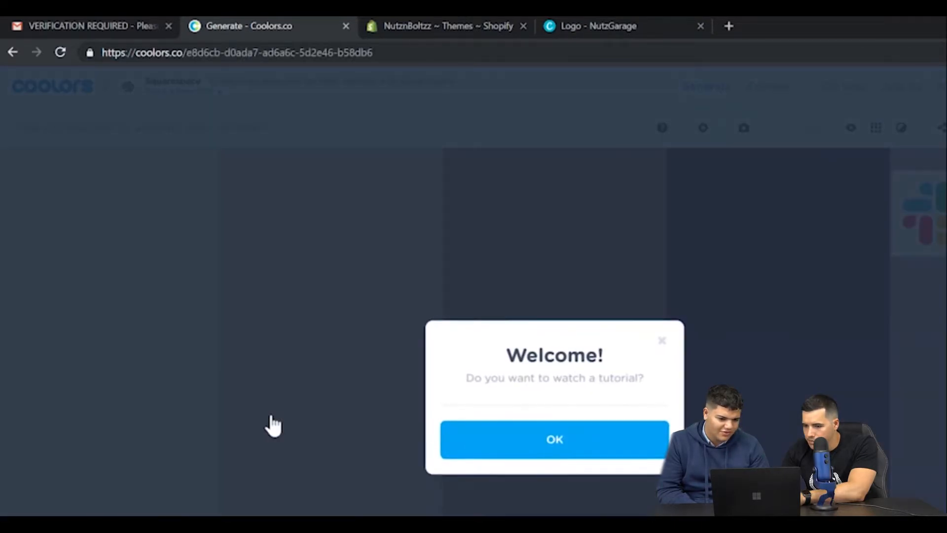
{"action": "left_click", "coordinate": [493, 437]}
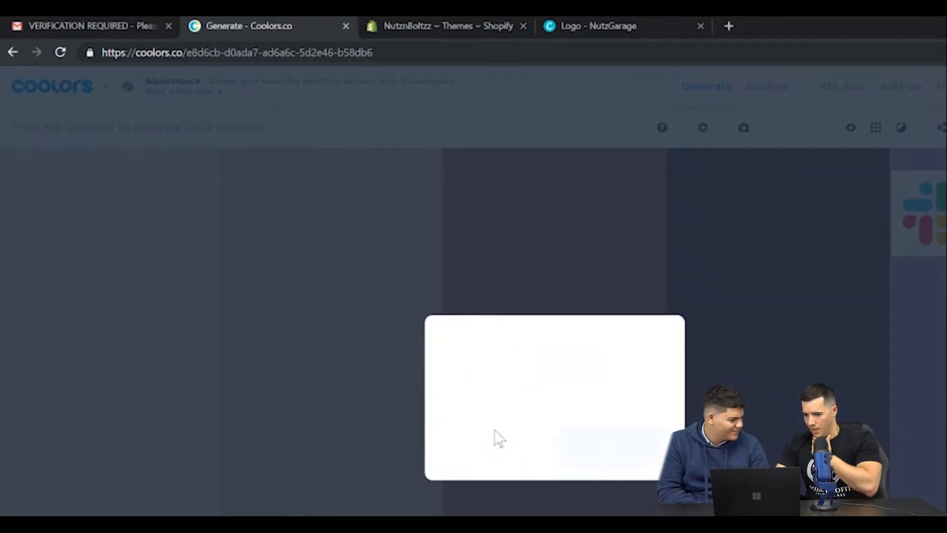
Generate several practice colour schemes during the Coolors tutorial, close it, and generate a new palette.
{"action": "key", "text": "space"}
{"action": "key", "text": "space"}
{"action": "key", "text": "space"}
{"action": "key", "text": "space"}
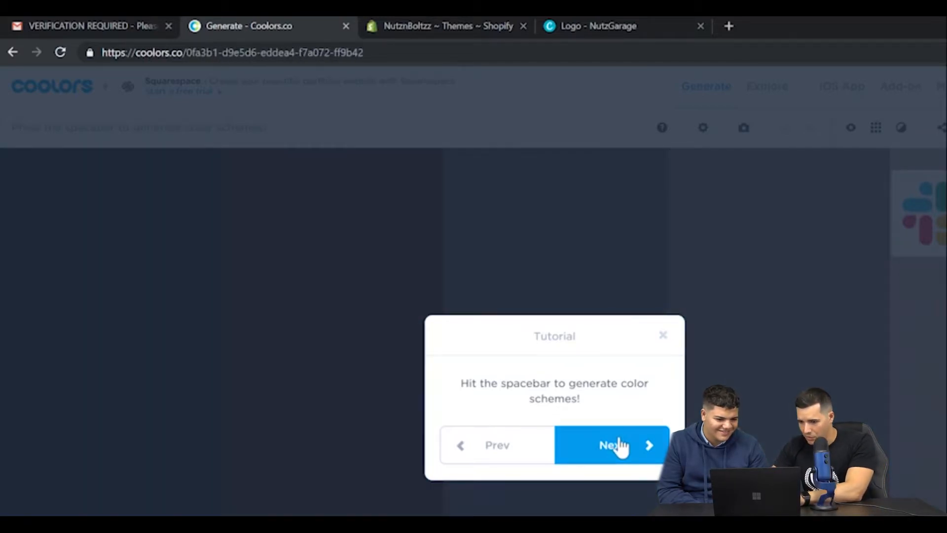
{"action": "key", "text": "space"}
{"action": "left_click", "coordinate": [617, 445]}
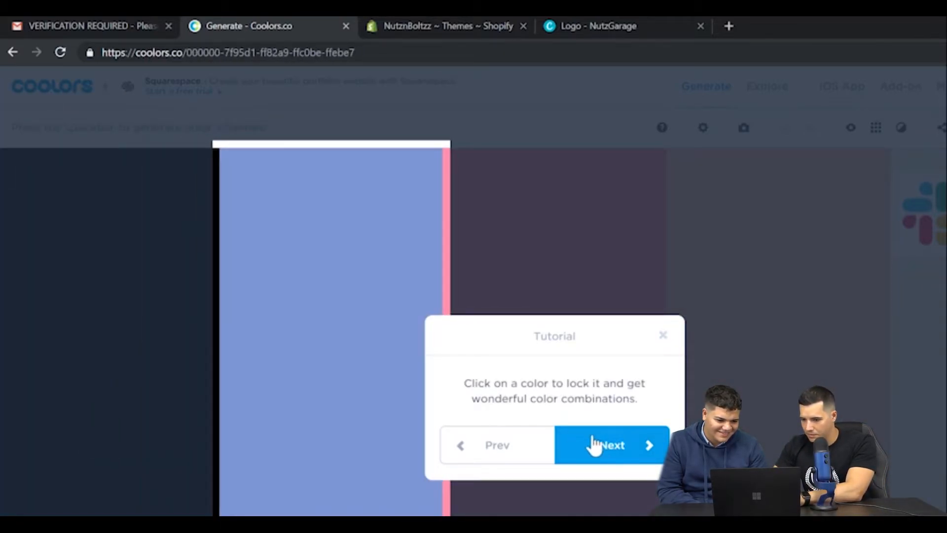
{"action": "left_click", "coordinate": [595, 447]}
{"action": "left_click", "coordinate": [664, 336]}
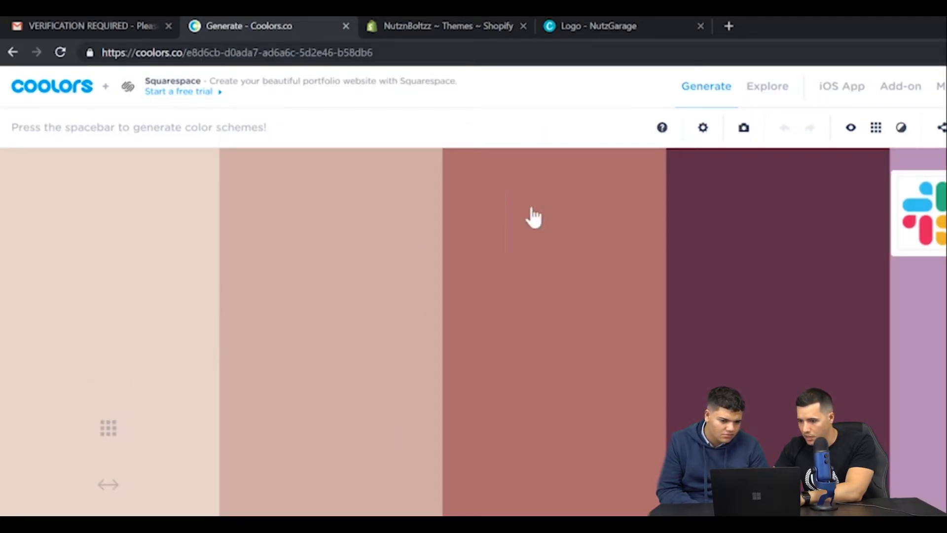
{"action": "left_click", "coordinate": [701, 85]}
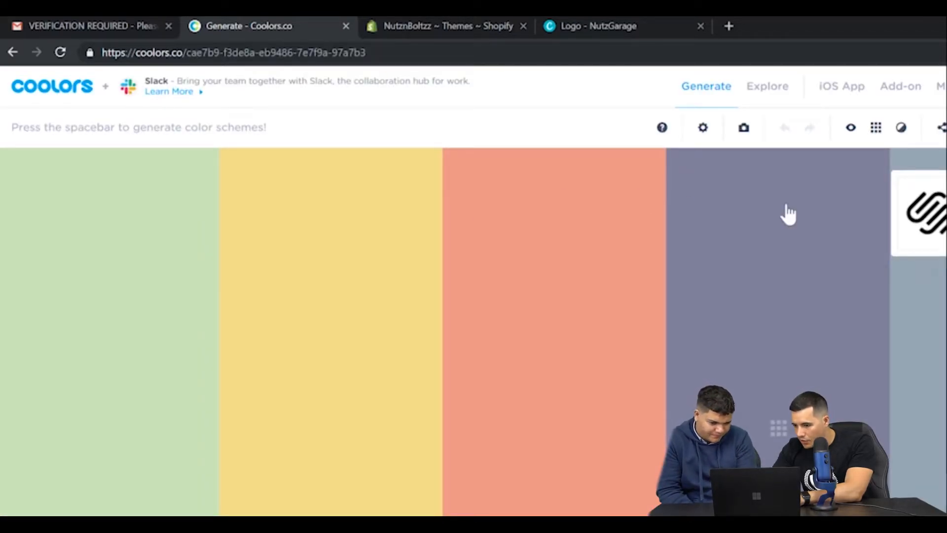
Generate new Coolors palettes, locking the coral #FE5F55 and the near-black #221D23 as they come up.
{"action": "key", "text": "space"}
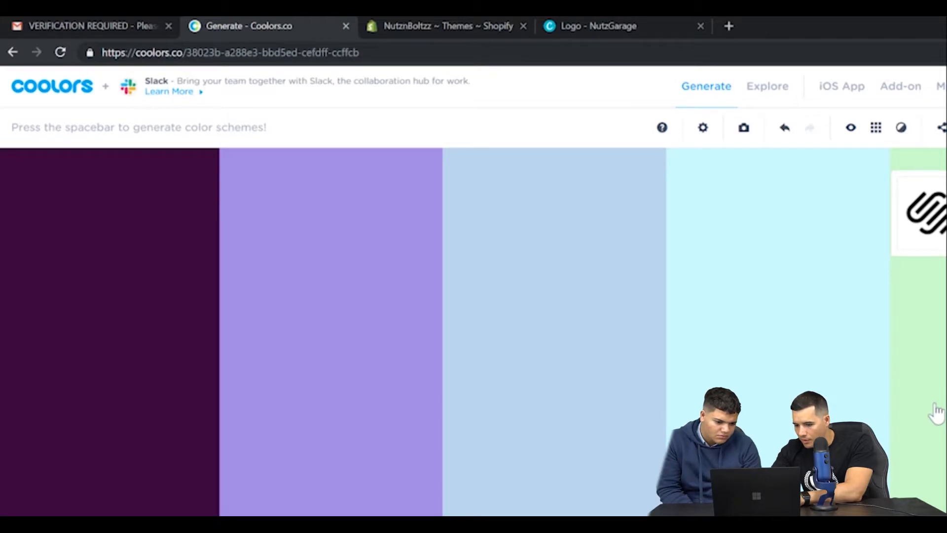
{"action": "key", "text": "space"}
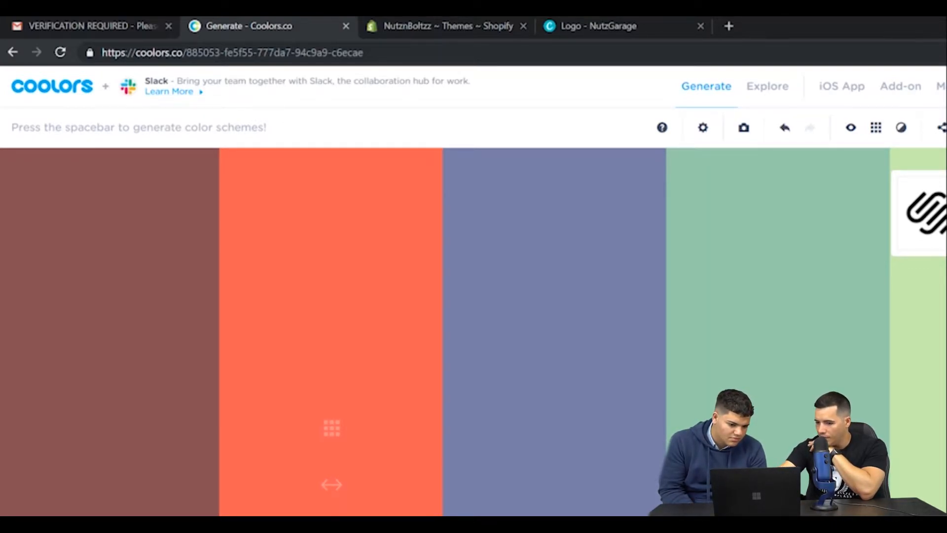
{"action": "key", "text": "space"}
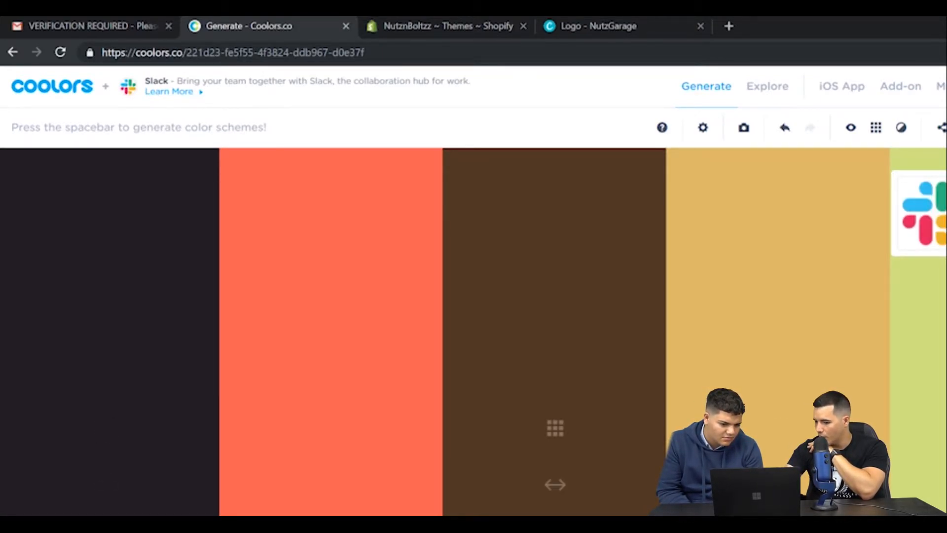
Generate more palettes around the locked near-black and coral until the off-white #FFFCF9 comes up, and lock it.
{"action": "key", "text": "space"}
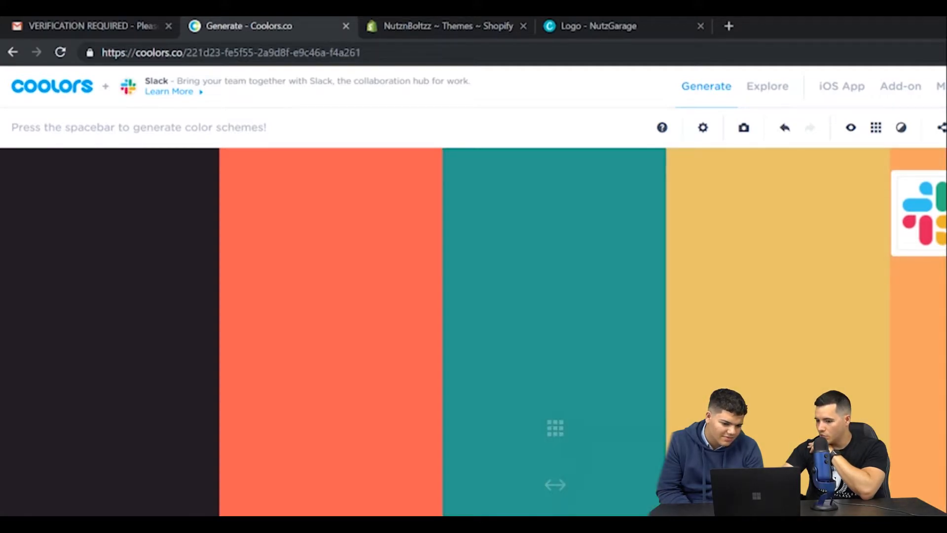
{"action": "key", "text": "space"}
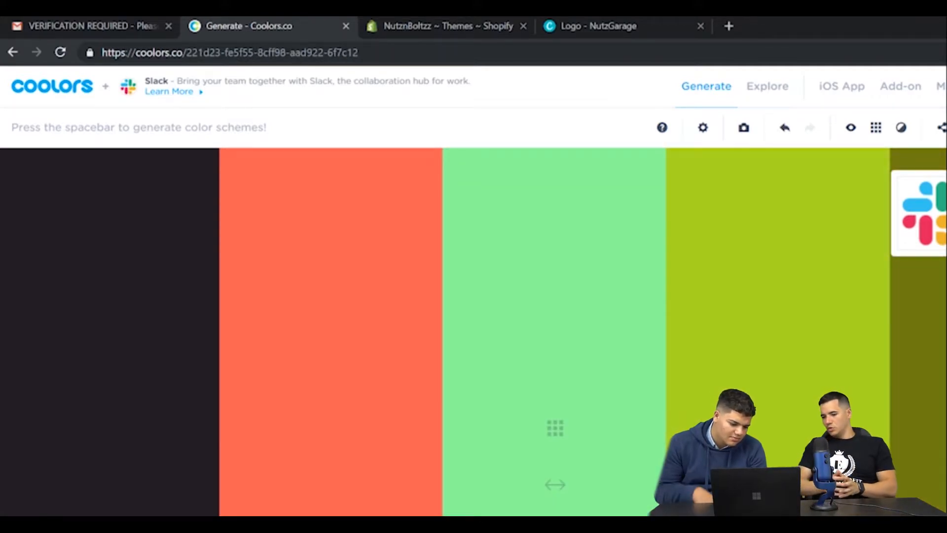
{"action": "key", "text": "space"}
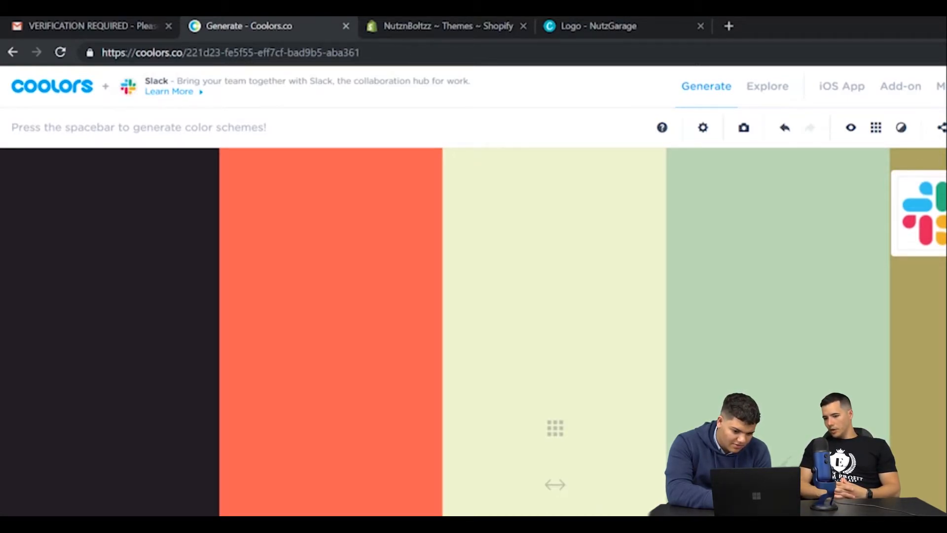
{"action": "key", "text": "space"}
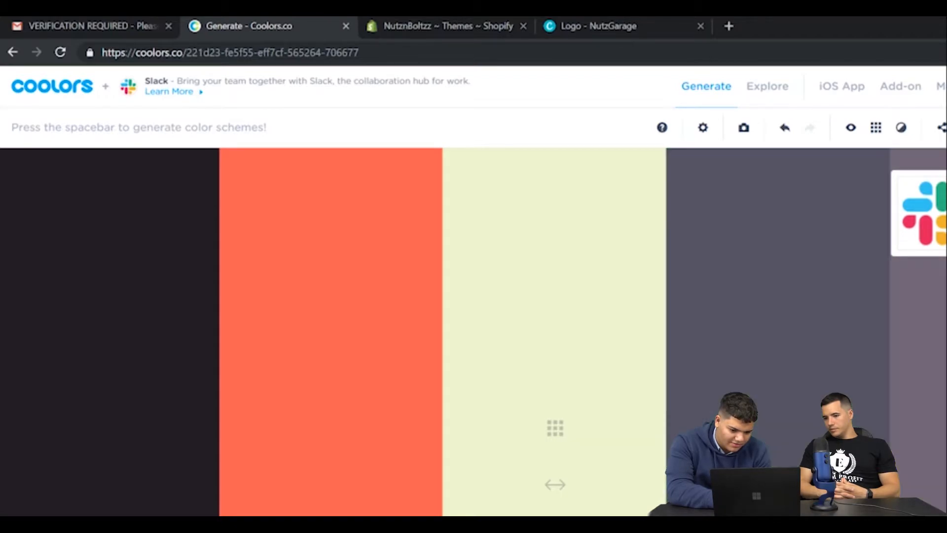
{"action": "key", "text": "space"}
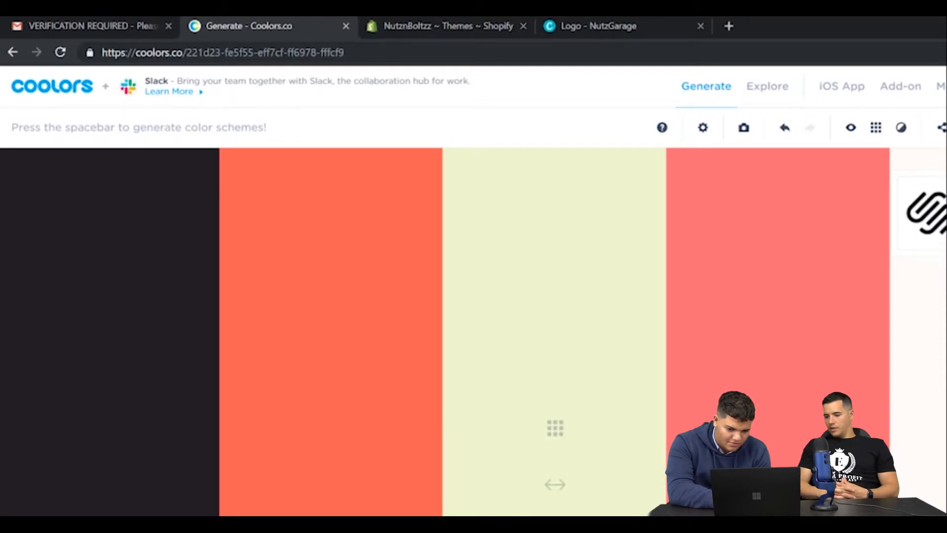
Keep regenerating the third and fourth palette colours until the pale lavender #DDDBF1 comes up in third place, and lock it.
{"action": "key", "text": "space"}
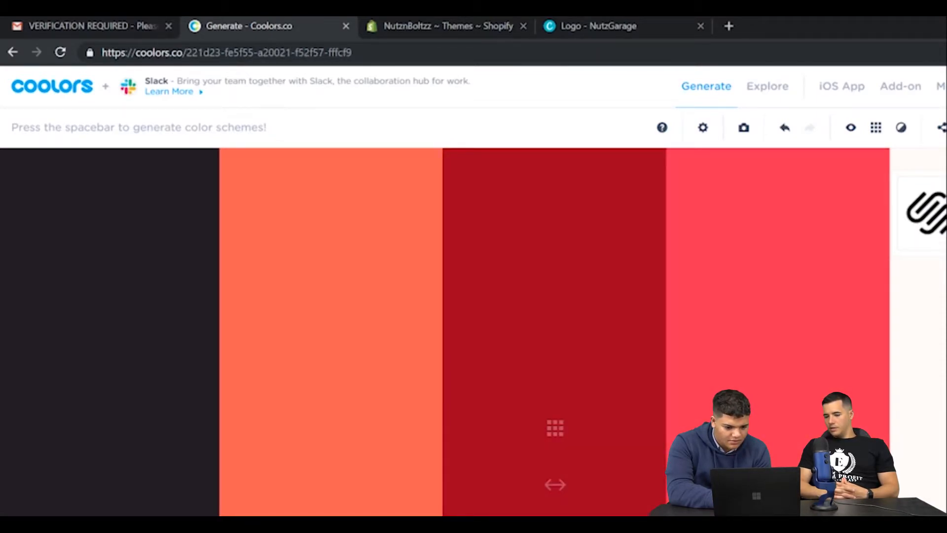
{"action": "key", "text": "space"}
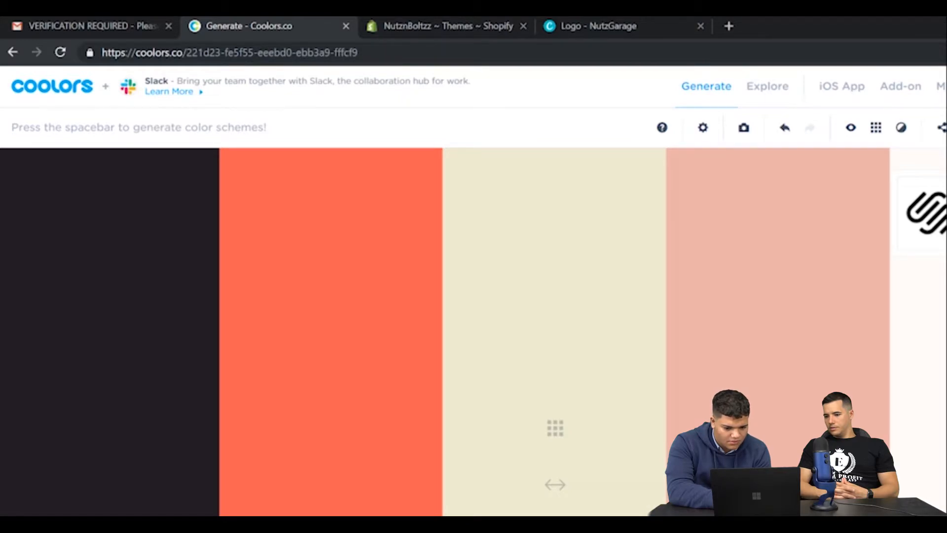
{"action": "key", "text": "space"}
{"action": "key", "text": "space"}
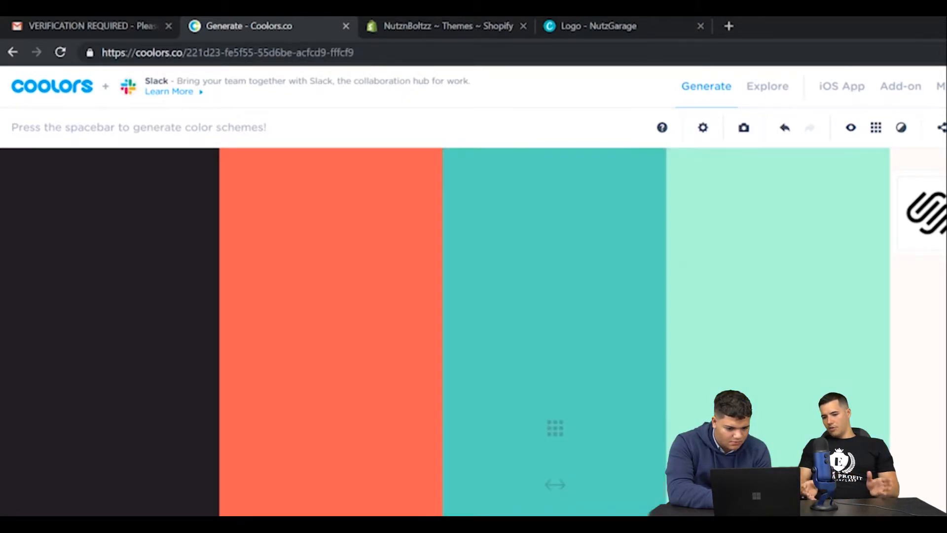
{"action": "key", "text": "space"}
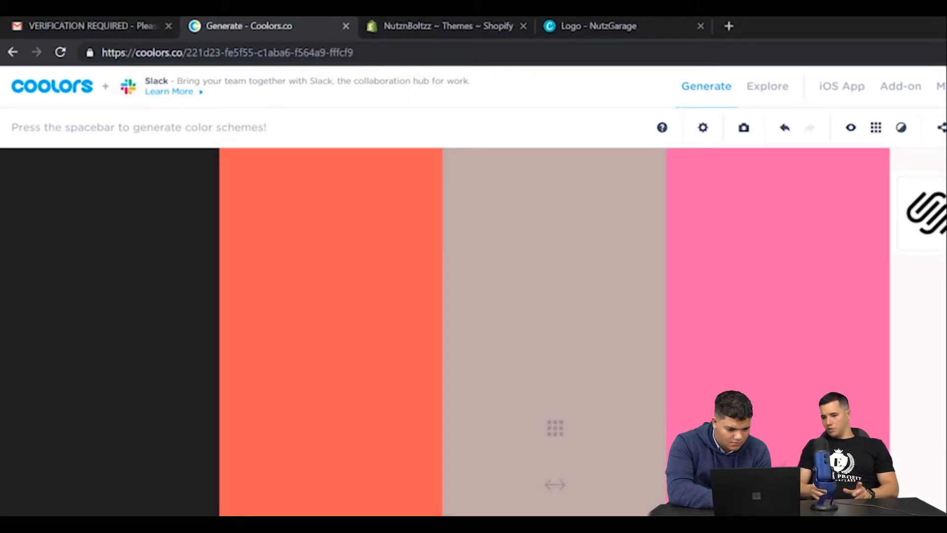
{"action": "key", "text": "space"}
{"action": "key", "text": "space"}
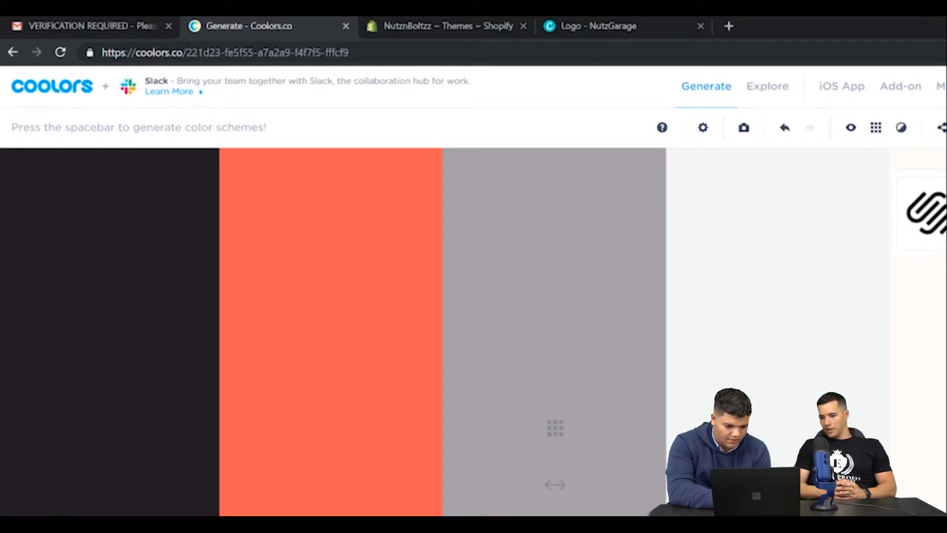
{"action": "key", "text": "space"}
{"action": "key", "text": "space"}
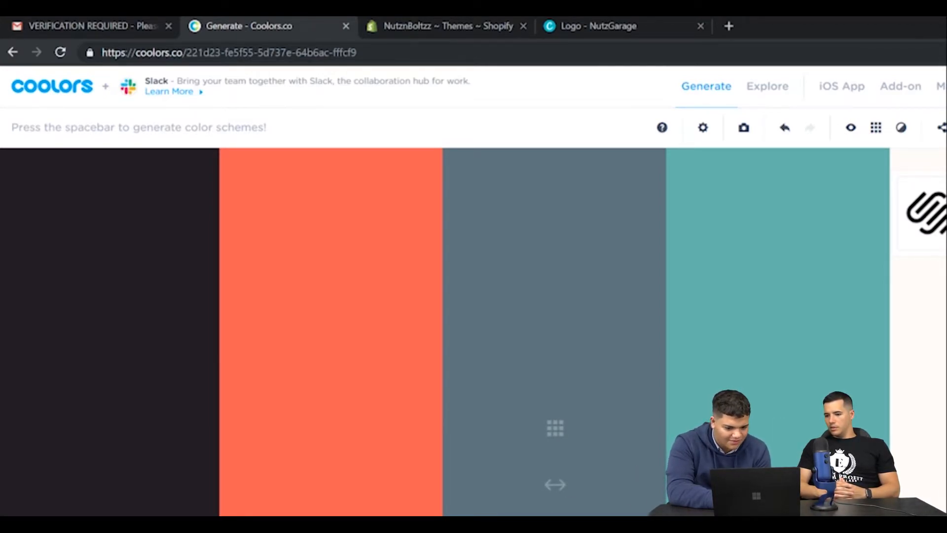
{"action": "key", "text": "space"}
{"action": "key", "text": "space"}
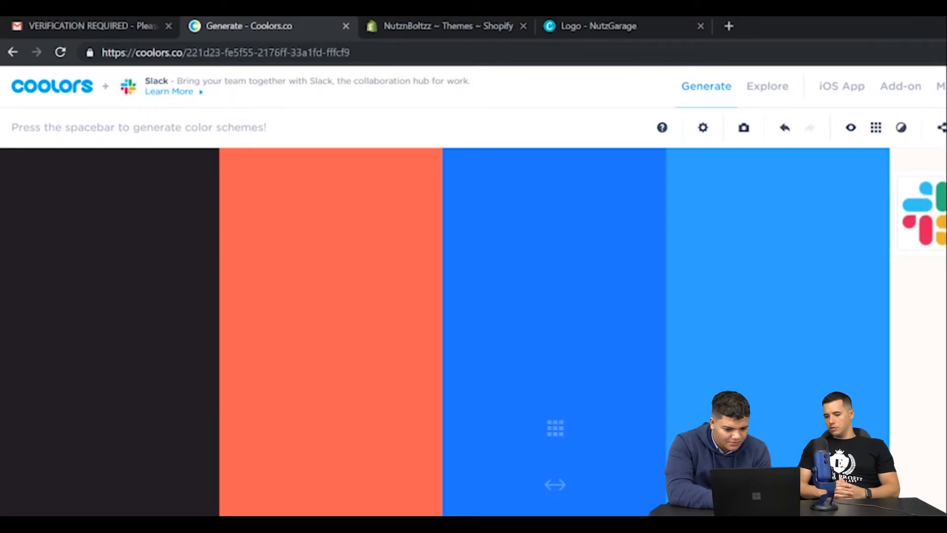
{"action": "key", "text": "space"}
{"action": "key", "text": "space"}
{"action": "key", "text": "space"}
{"action": "key", "text": "space"}
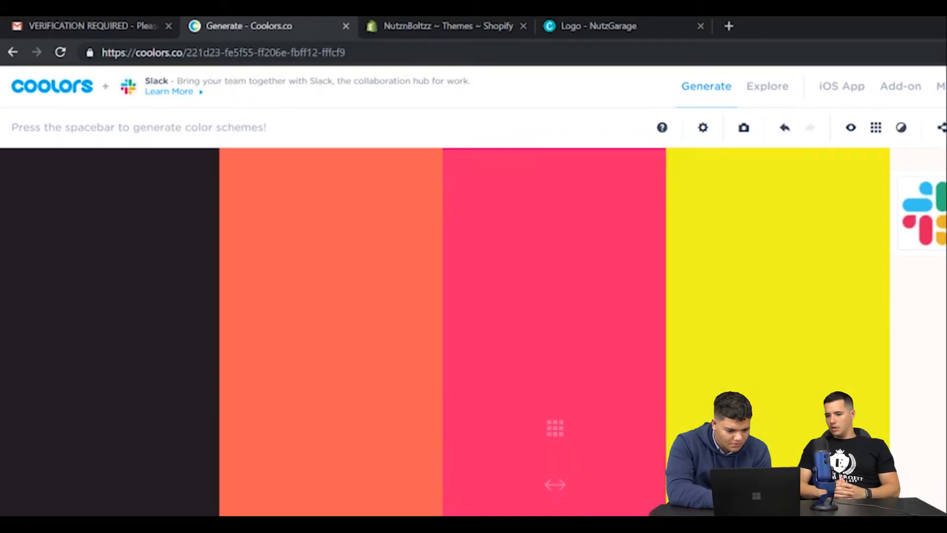
{"action": "key", "text": "space"}
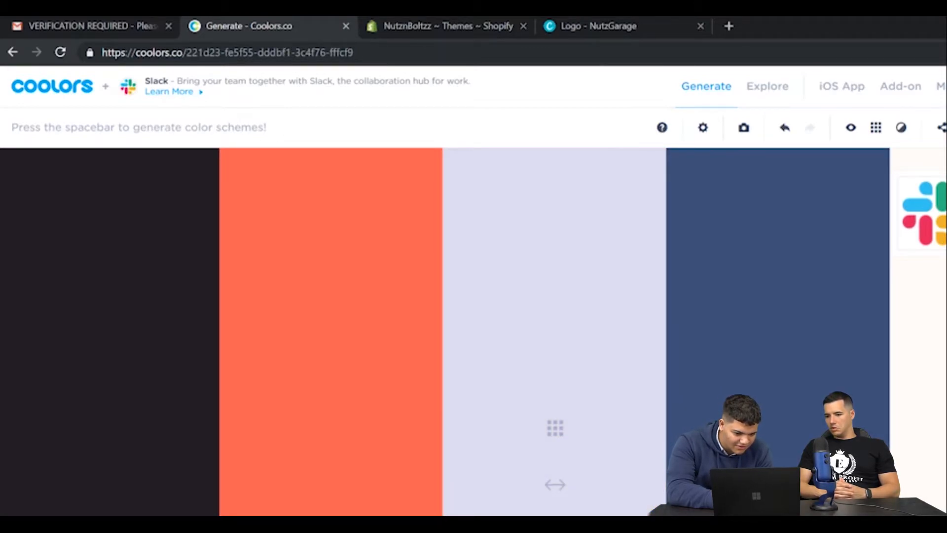
Regenerate the fourth palette colour until it is the light blue #AFC2D5.
{"action": "key", "text": "space"}
{"action": "key", "text": "space"}
{"action": "key", "text": "space"}
{"action": "key", "text": "space"}
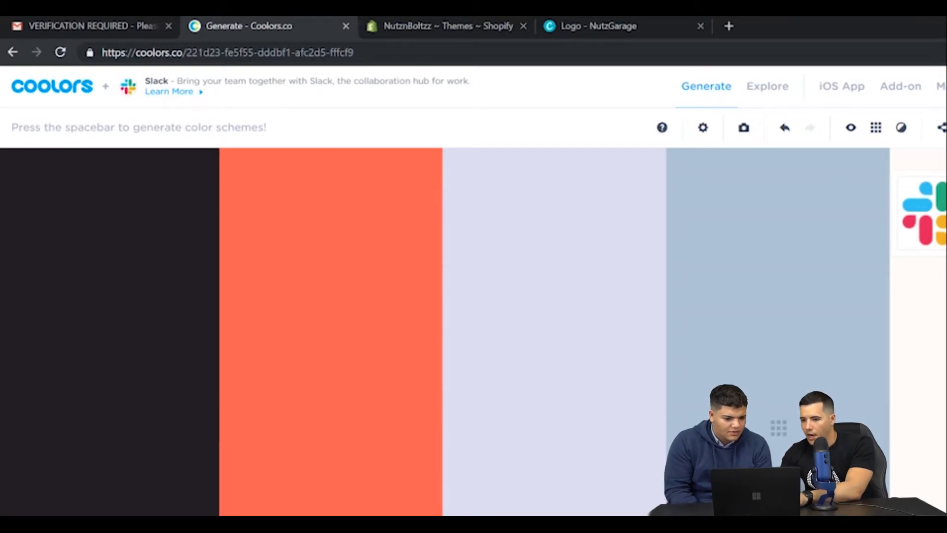
Switch to the NutzGarage logo in Canva, try a black background, and replace it with the palette's near-black #221D23 copied from Coolors.
{"action": "left_click", "coordinate": [575, 20]}
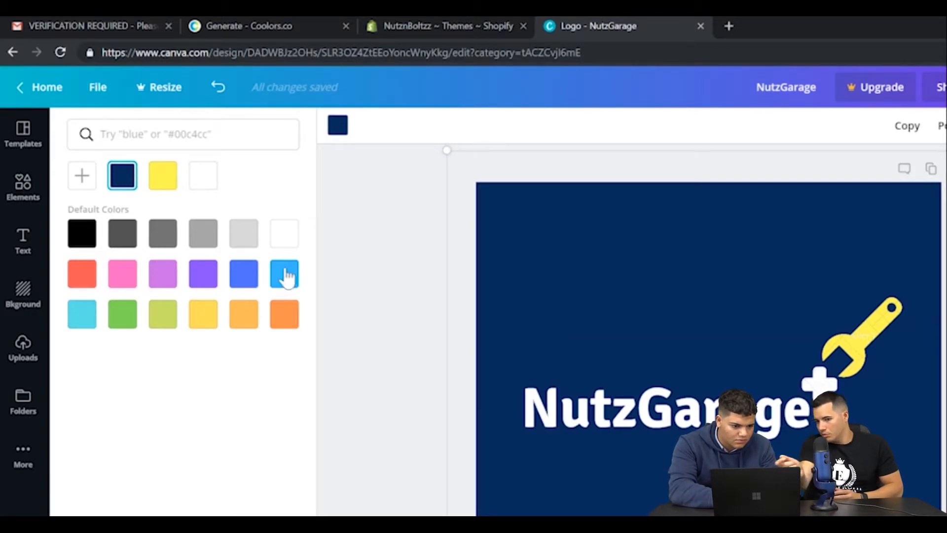
{"action": "left_click", "coordinate": [83, 242]}
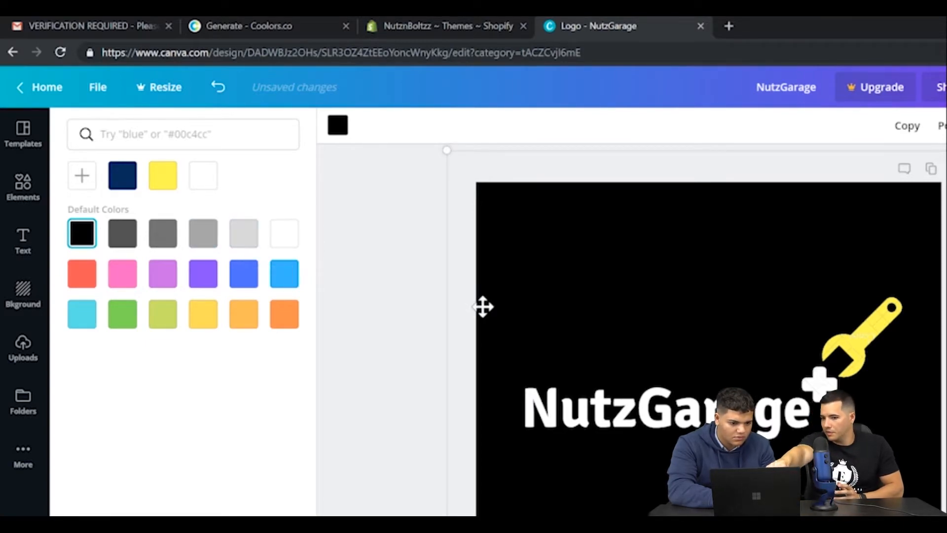
{"action": "left_click", "coordinate": [80, 182]}
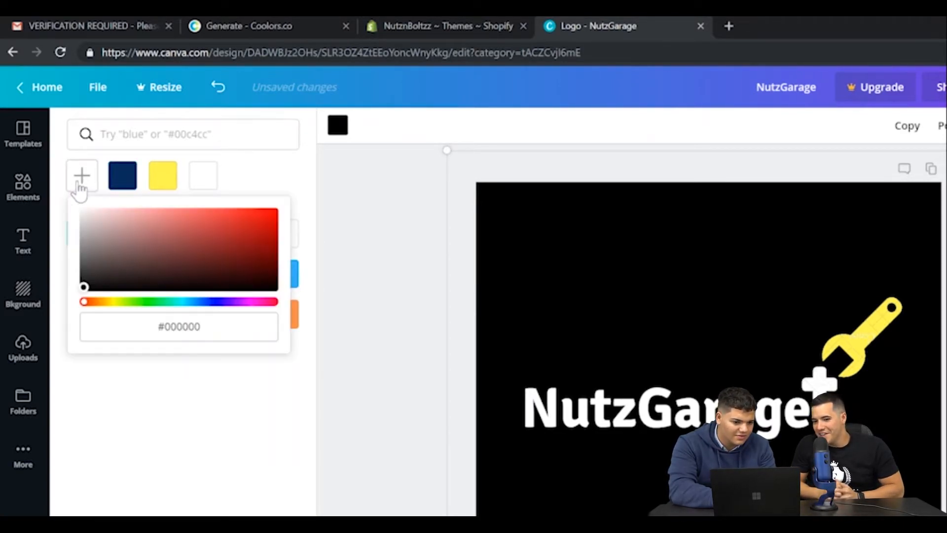
{"action": "left_click", "coordinate": [231, 16]}
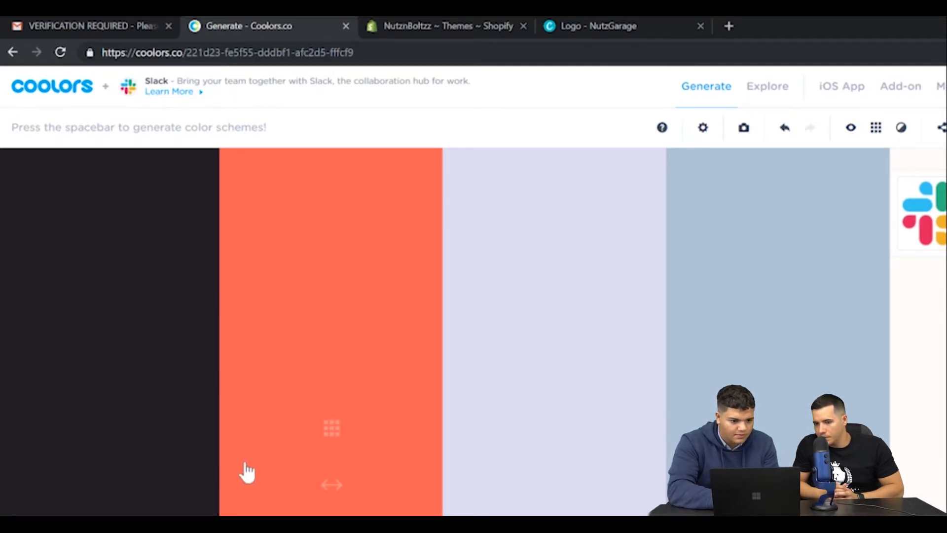
{"action": "left_click", "coordinate": [576, 26]}
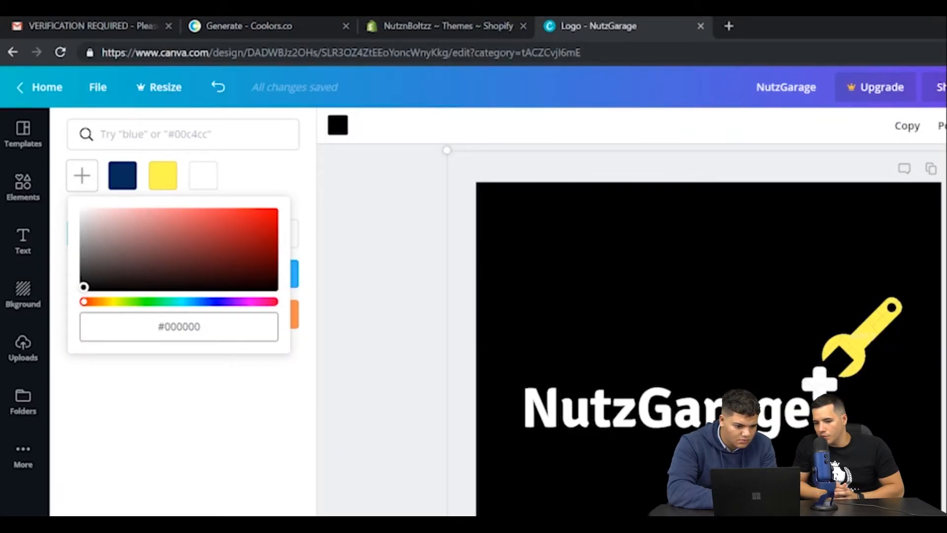
{"action": "double_click", "coordinate": [196, 327]}
{"action": "key", "text": "BackSpace"}
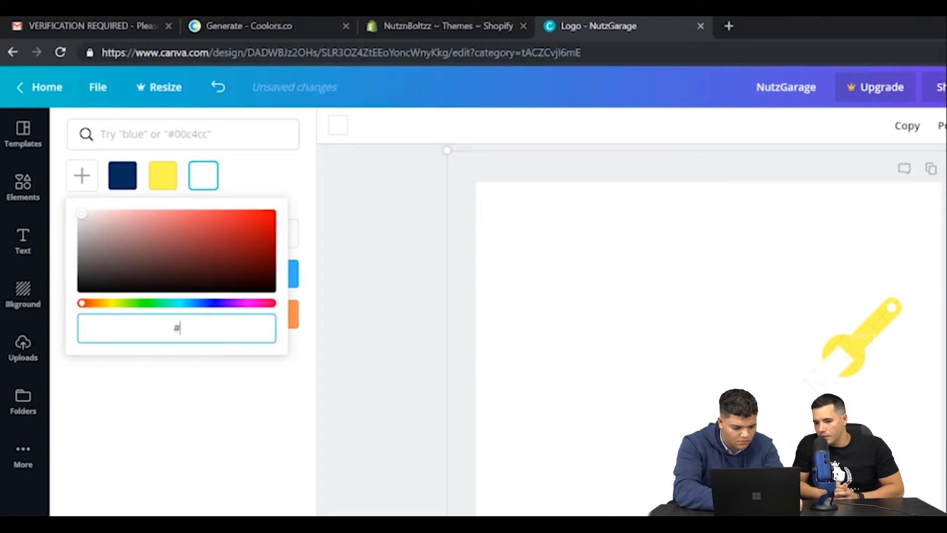
{"action": "type", "text": "221D23"}
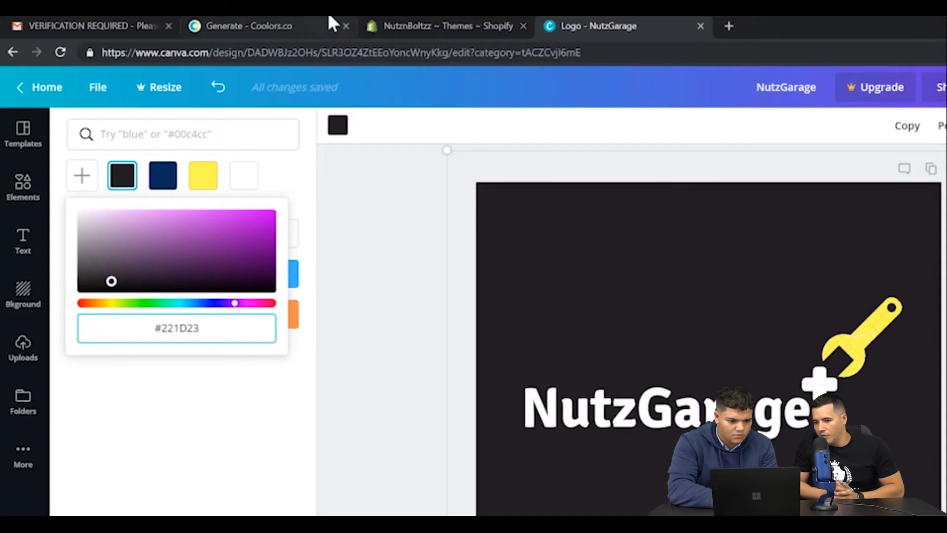
{"action": "left_click", "coordinate": [404, 235]}
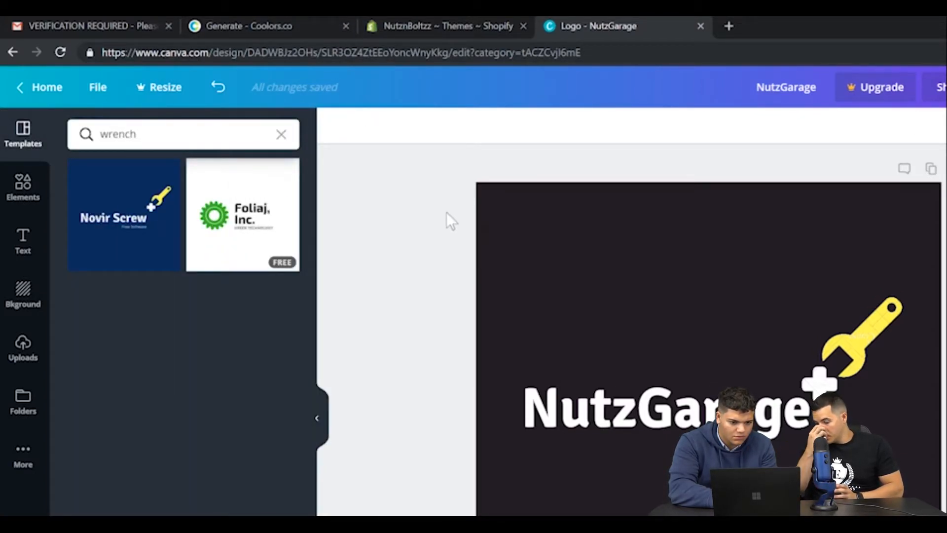
Change the NutzGarage text colour to the palette's coral #FE5F55, copying its code from the Coolors tab.
{"action": "left_click", "coordinate": [573, 238]}
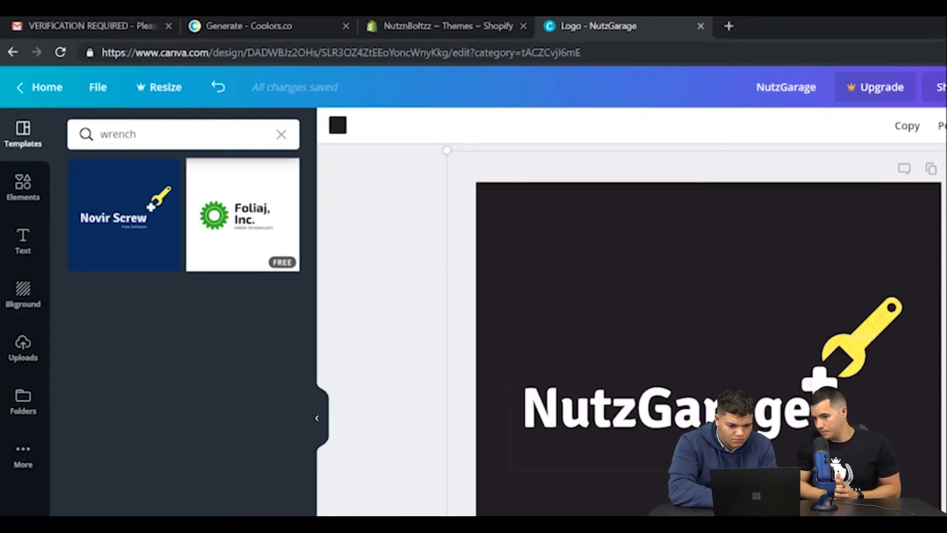
{"action": "double_click", "coordinate": [543, 407]}
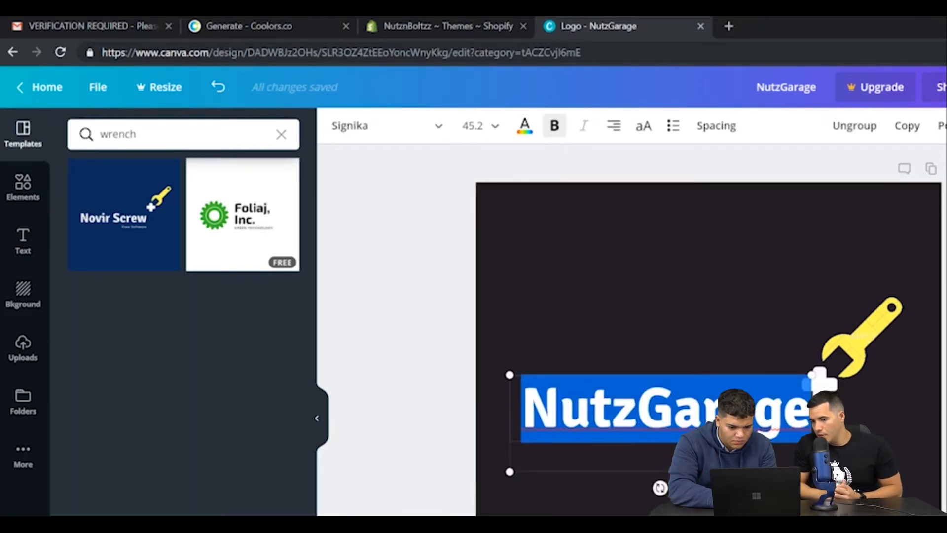
{"action": "left_click", "coordinate": [525, 127]}
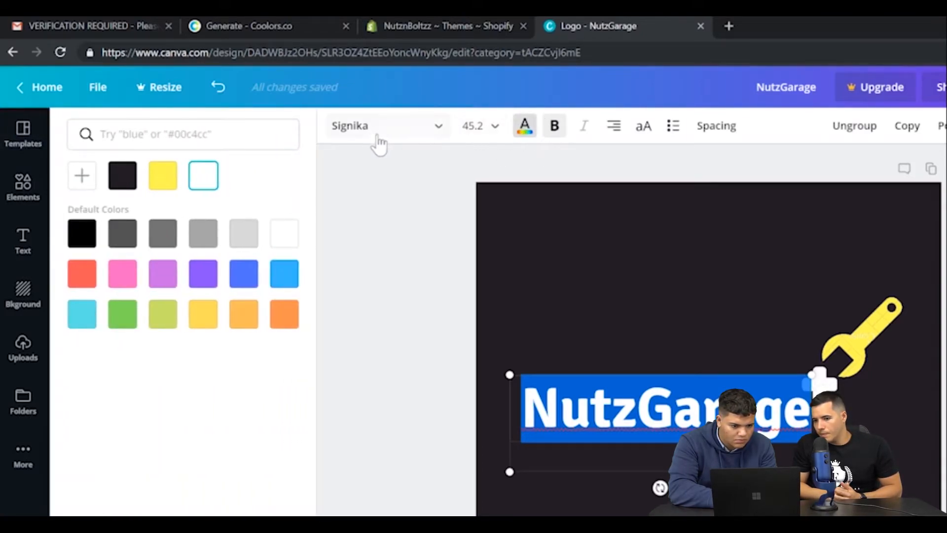
{"action": "left_click", "coordinate": [84, 177]}
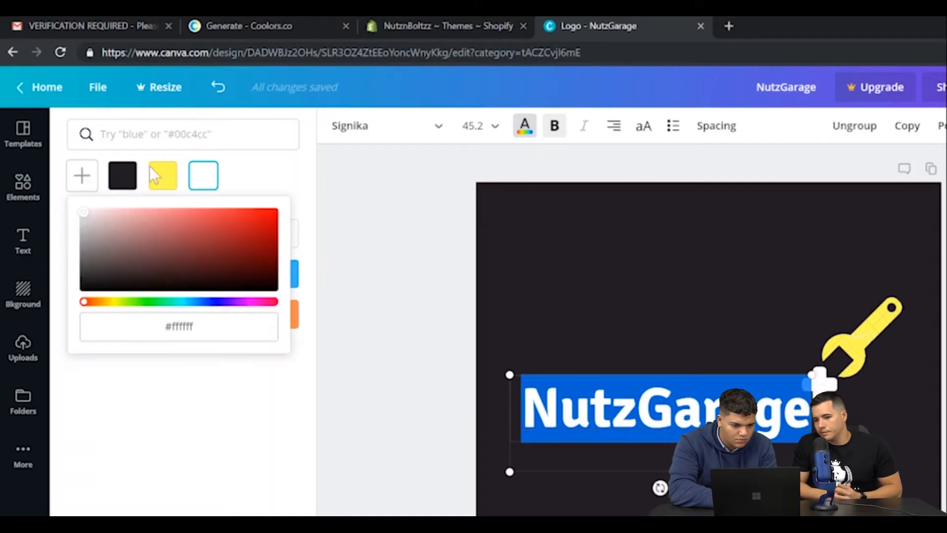
{"action": "left_click", "coordinate": [263, 20]}
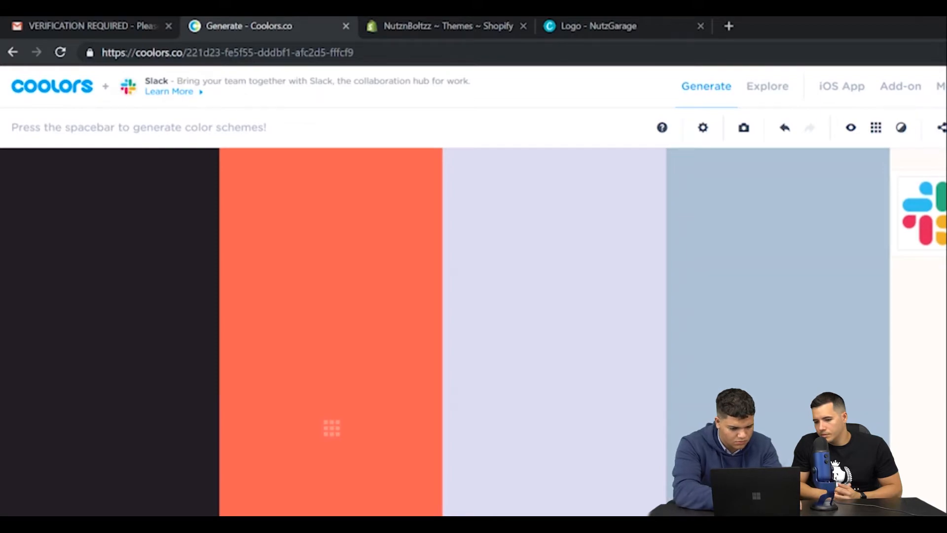
{"action": "left_click", "coordinate": [583, 19]}
{"action": "left_click", "coordinate": [277, 334]}
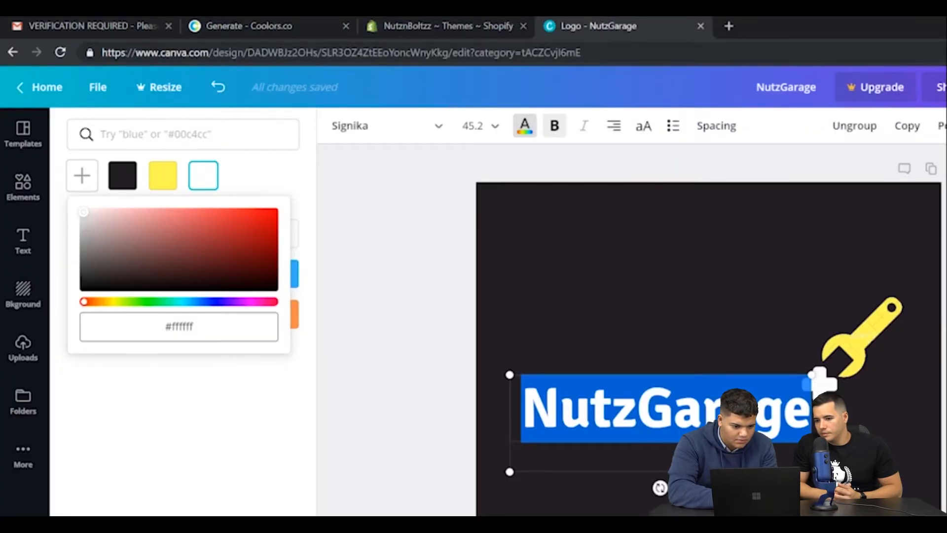
{"action": "triple_click", "coordinate": [183, 327]}
{"action": "left_click", "coordinate": [182, 327]}
{"action": "double_click", "coordinate": [183, 327]}
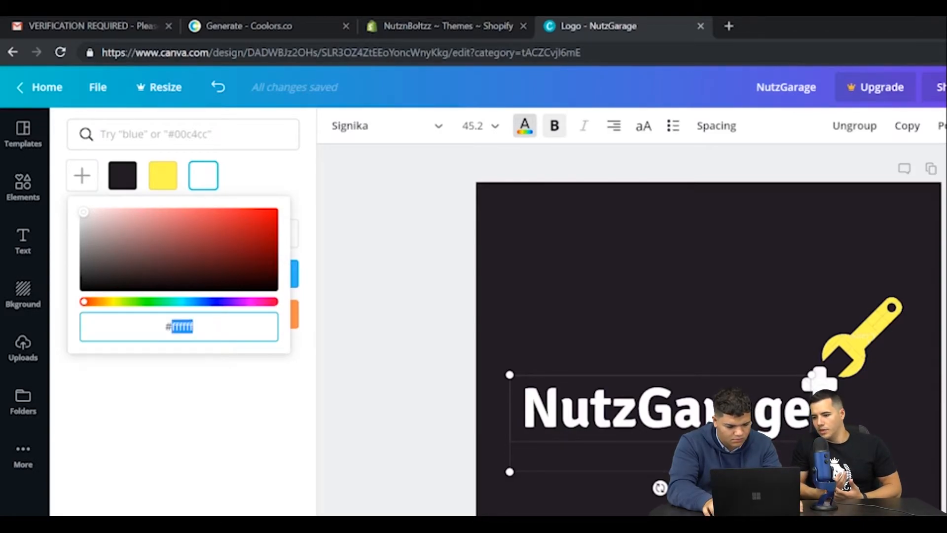
{"action": "key", "text": "BackSpace"}
{"action": "type", "text": "FE5F55"}
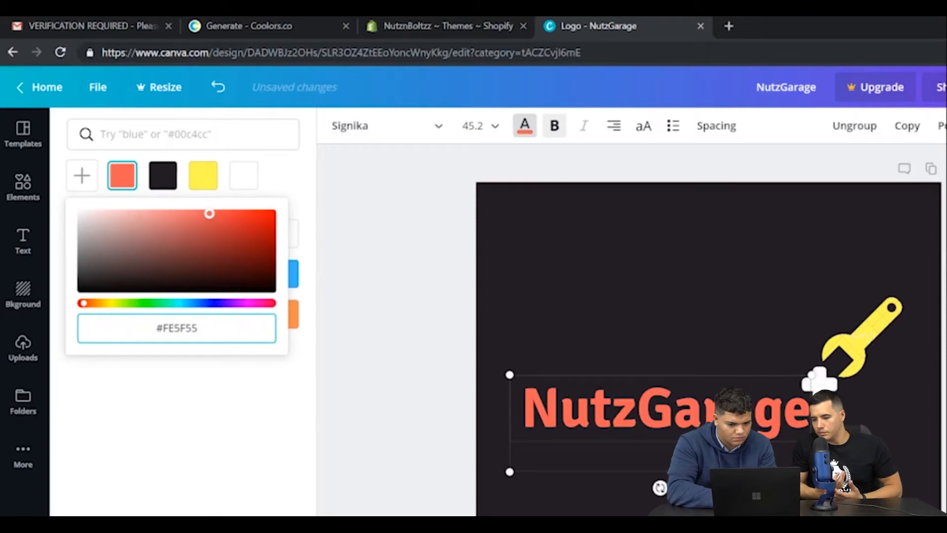
Recolour the yellow wrench with the palette's pale lavender #DDDBF1, copying its code from the Coolors tab.
{"action": "left_click", "coordinate": [857, 352]}
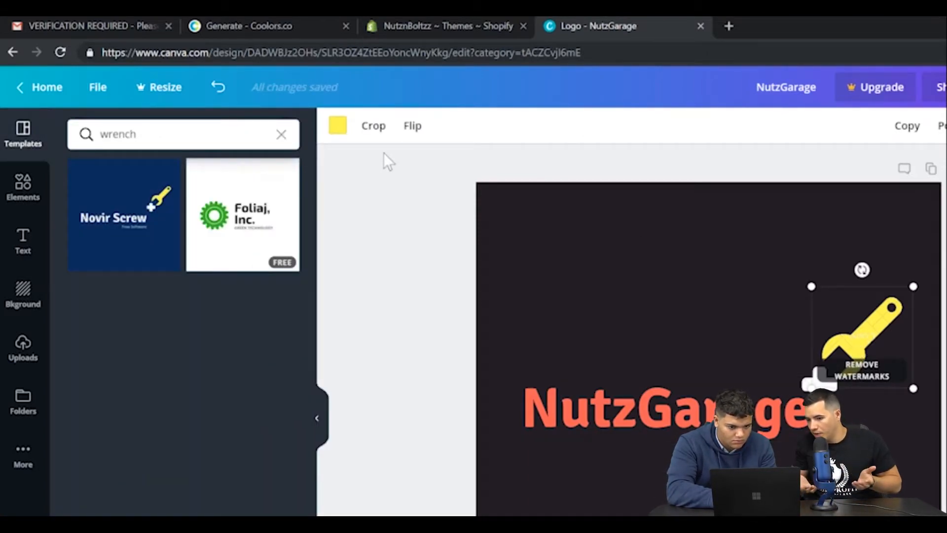
{"action": "left_click", "coordinate": [337, 127]}
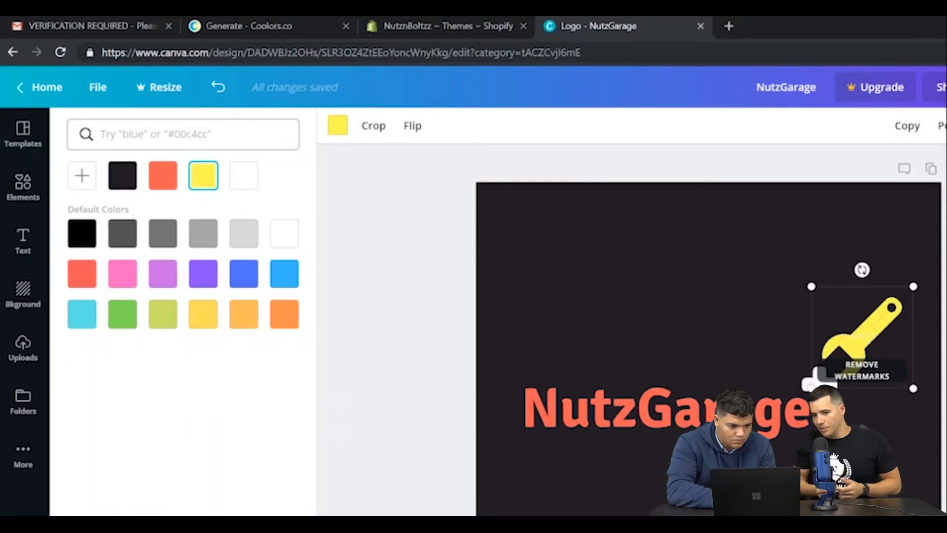
{"action": "left_click", "coordinate": [85, 175]}
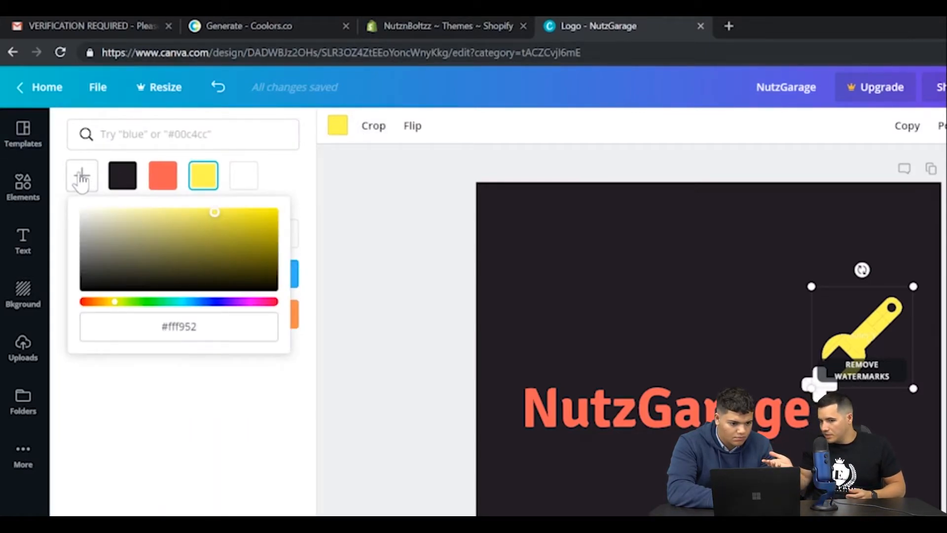
{"action": "left_click", "coordinate": [306, 22]}
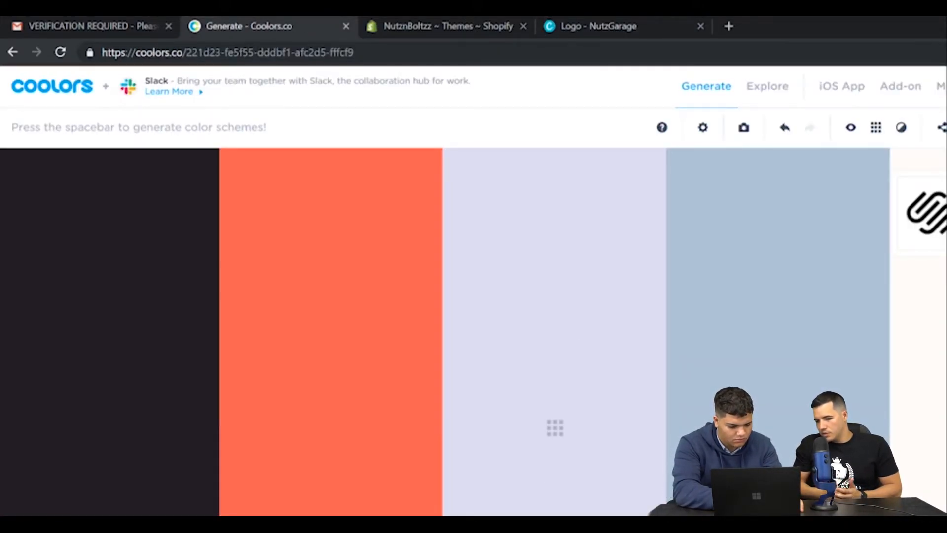
{"action": "left_click", "coordinate": [608, 20]}
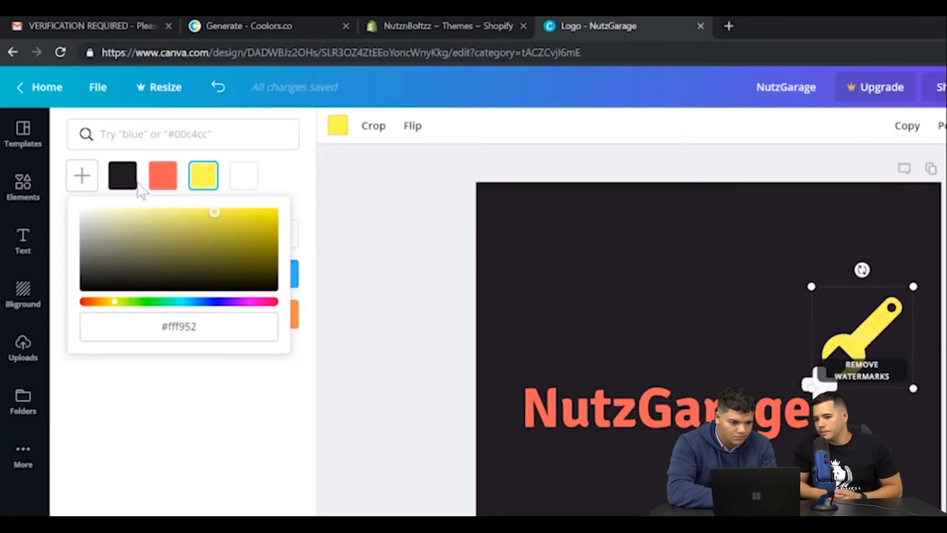
{"action": "left_click", "coordinate": [83, 187]}
{"action": "left_click", "coordinate": [82, 177]}
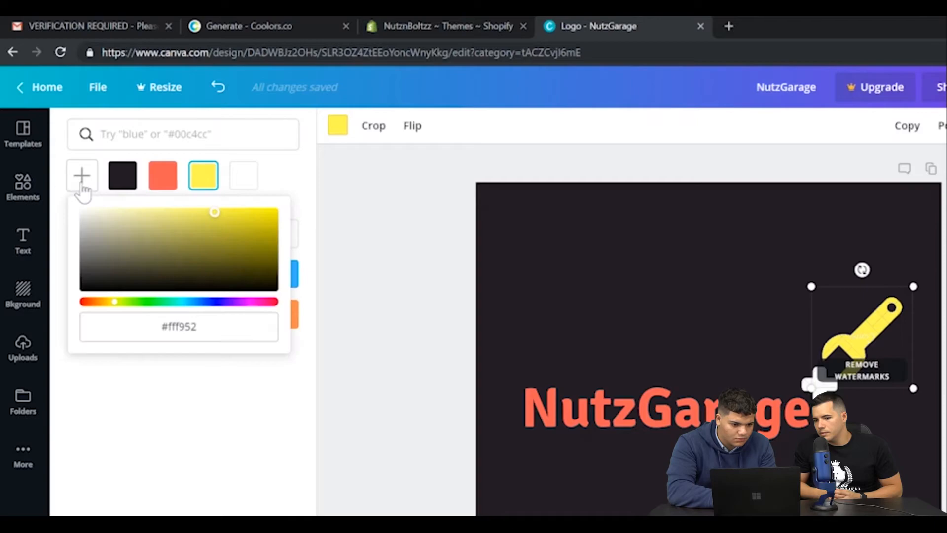
{"action": "left_click", "coordinate": [168, 326]}
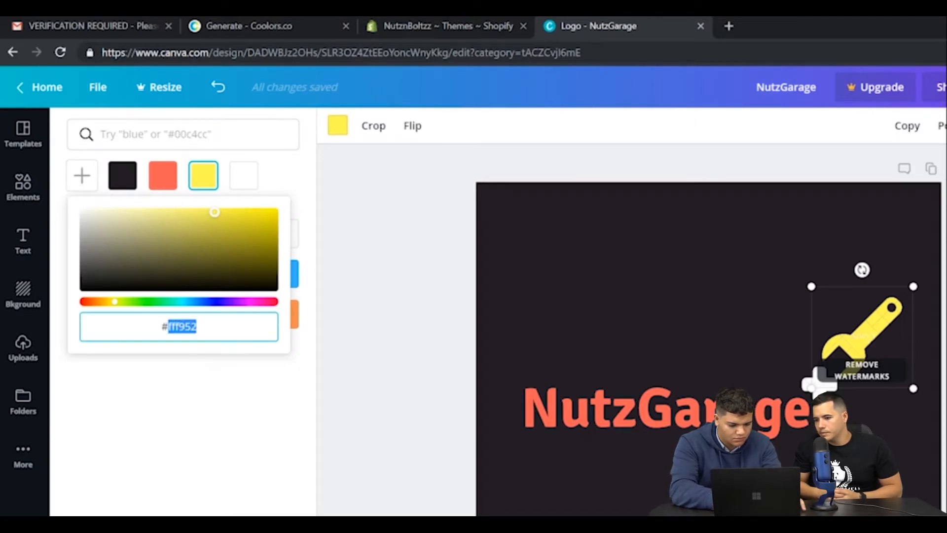
{"action": "type", "text": "#DDDBF1"}
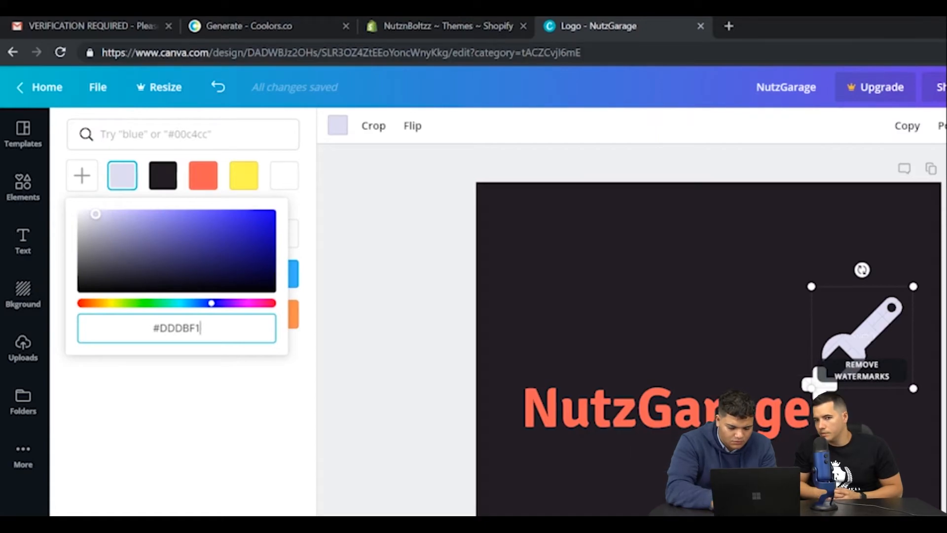
{"action": "left_click", "coordinate": [691, 476]}
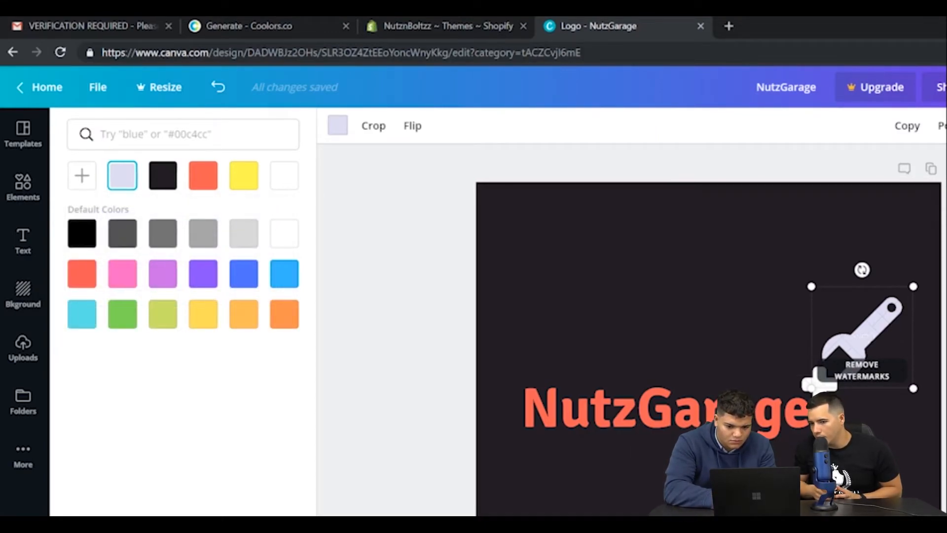
{"action": "left_click", "coordinate": [716, 476]}
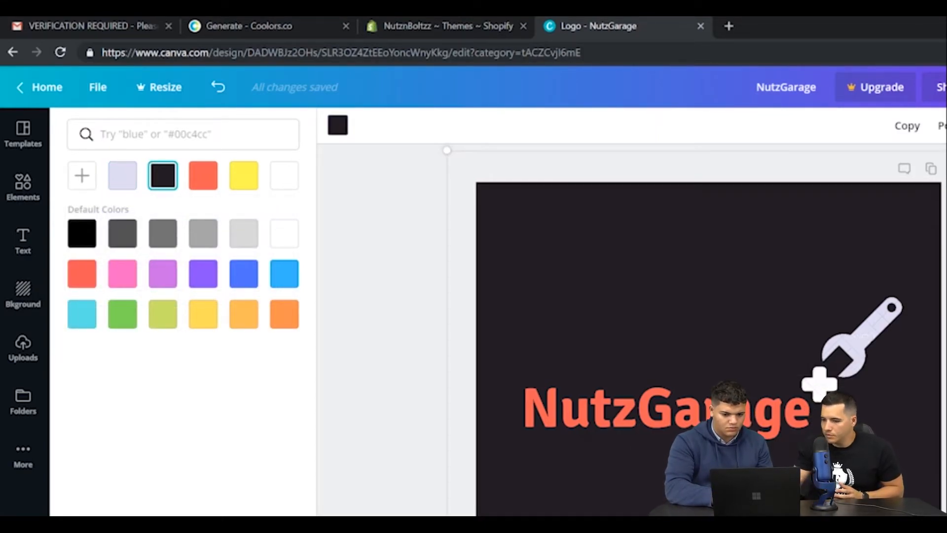
{"action": "left_click", "coordinate": [392, 496]}
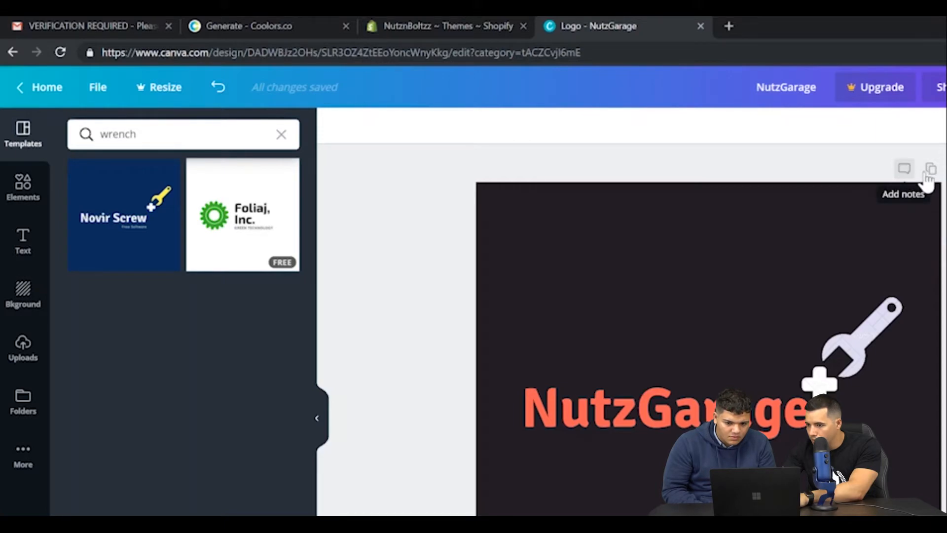
Check the logo's download options with PNG as the file type, and close them without downloading.
{"action": "left_click", "coordinate": [881, 252]}
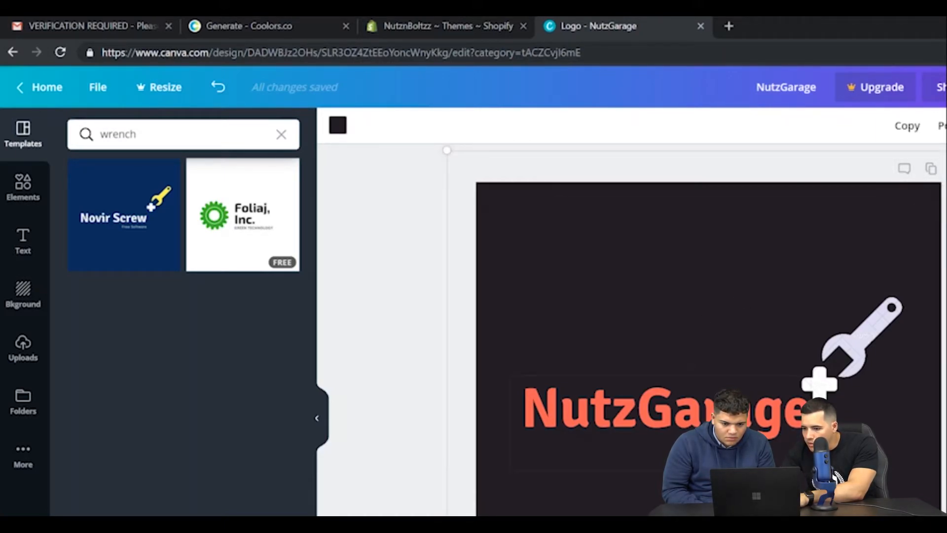
{"action": "left_click", "coordinate": [408, 432]}
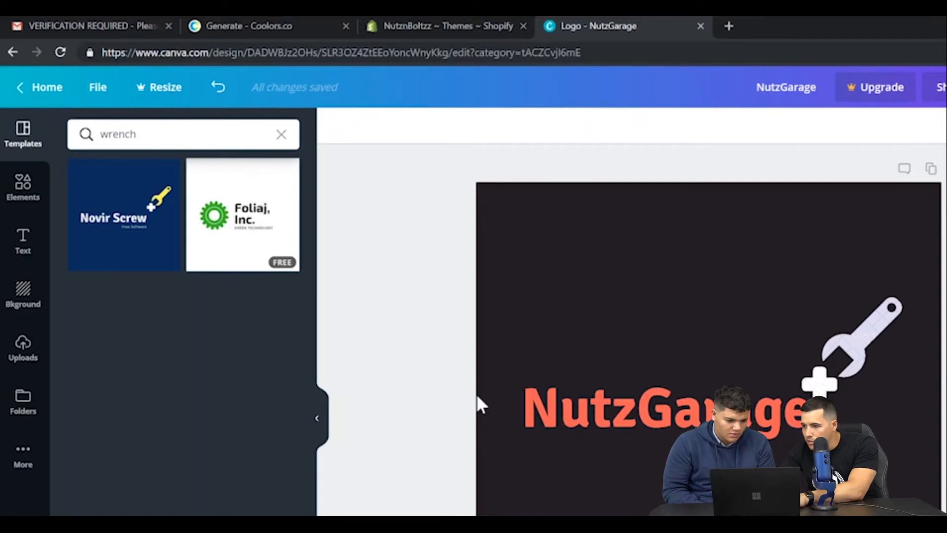
{"action": "left_click", "coordinate": [946, 87]}
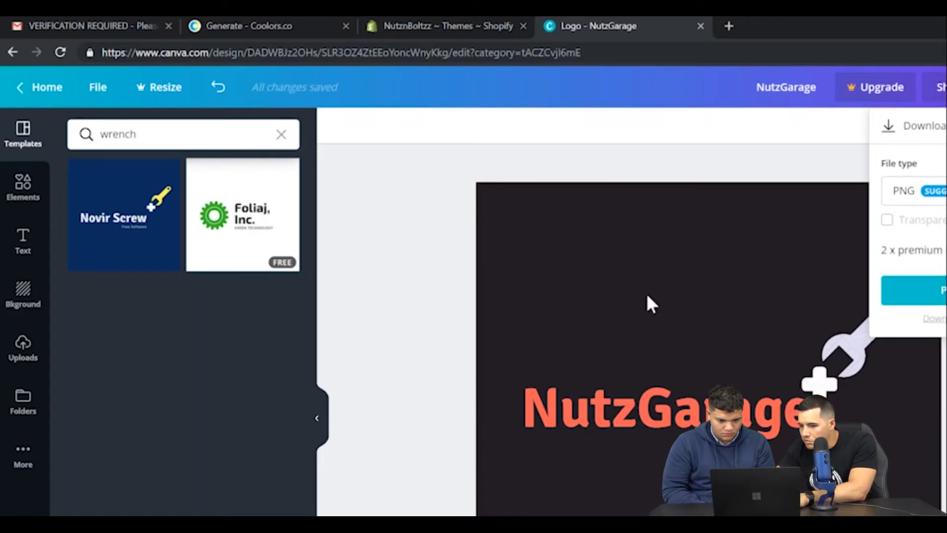
{"action": "left_click", "coordinate": [365, 385]}
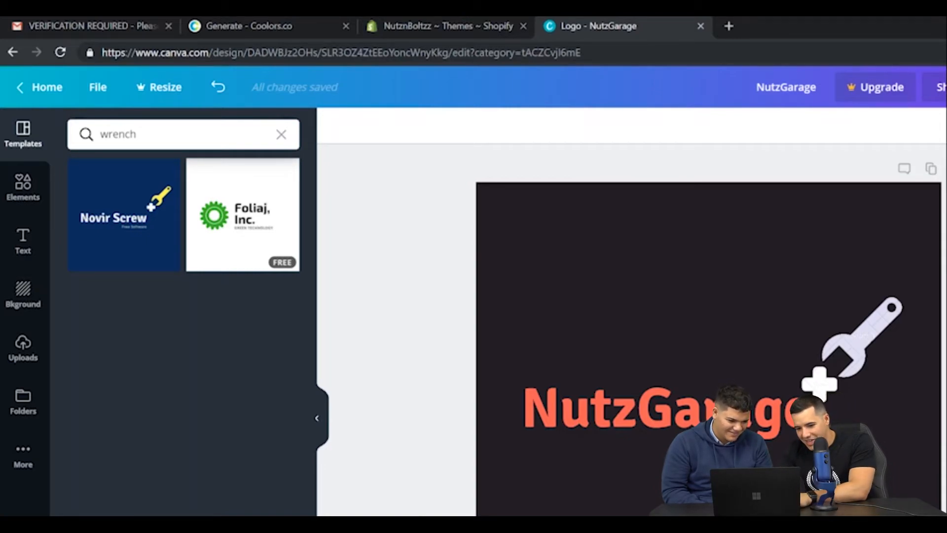
Open the Windows Snipping Tool and capture a rectangular snip of the logo artwork on the Canva canvas.
{"action": "key", "text": "super"}
{"action": "type", "text": "s"}
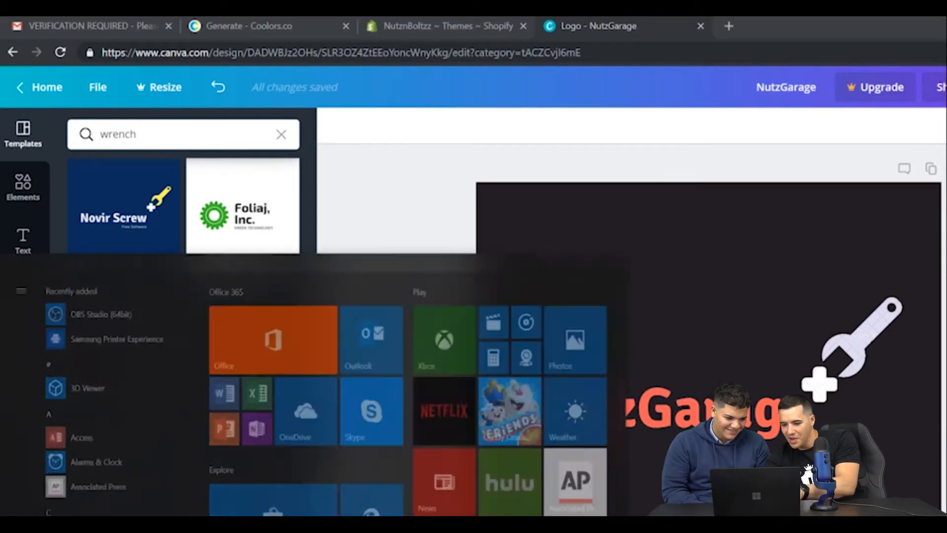
{"action": "type", "text": "nipping"}
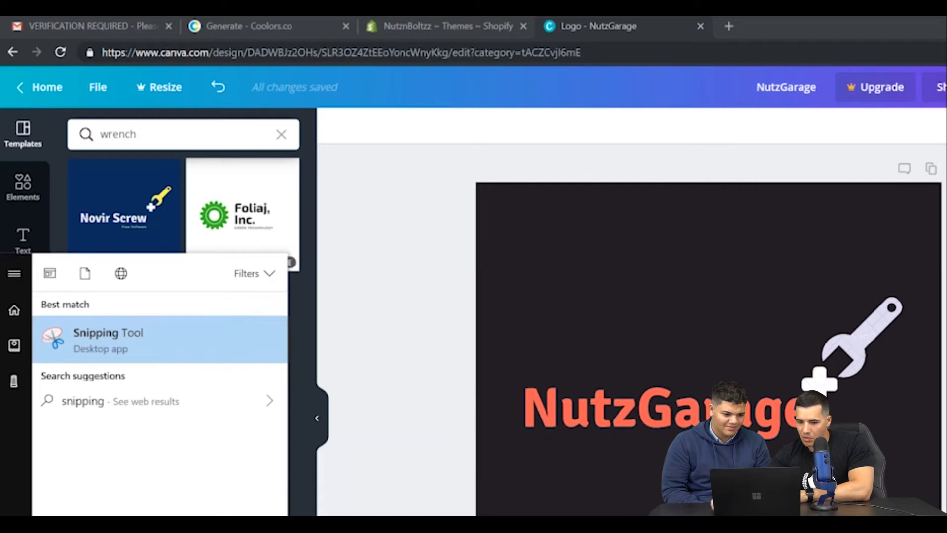
{"action": "left_click", "coordinate": [137, 344]}
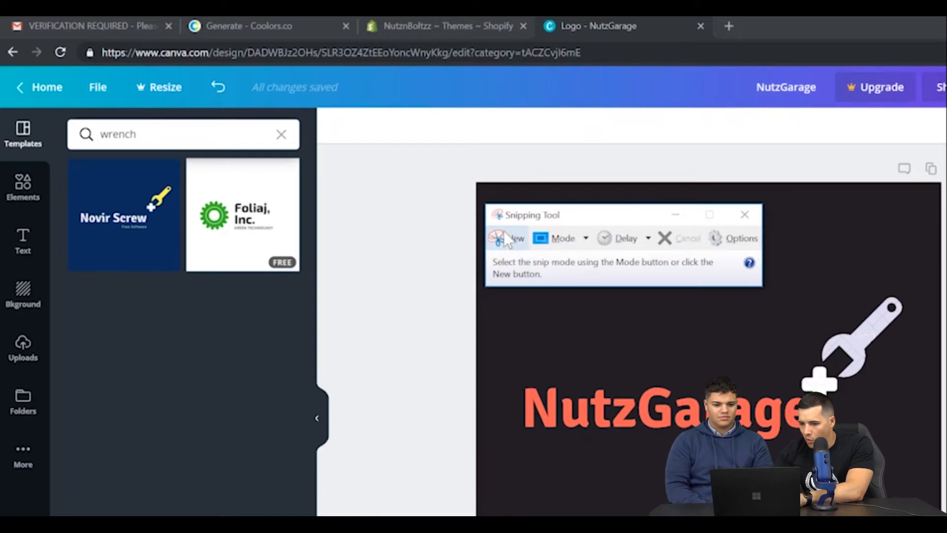
{"action": "left_click", "coordinate": [509, 242]}
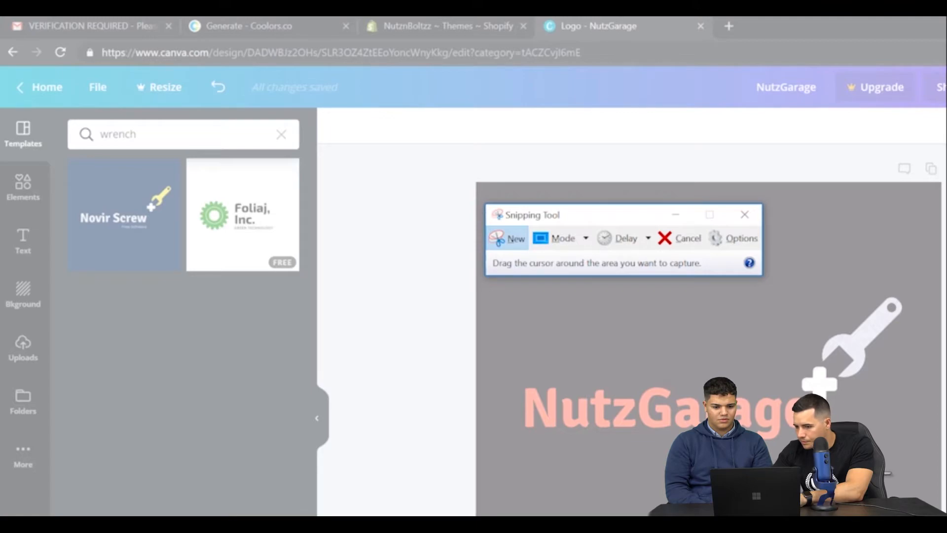
{"action": "left_click_drag", "start_coordinate": [931, 514], "coordinate": [478, 256]}
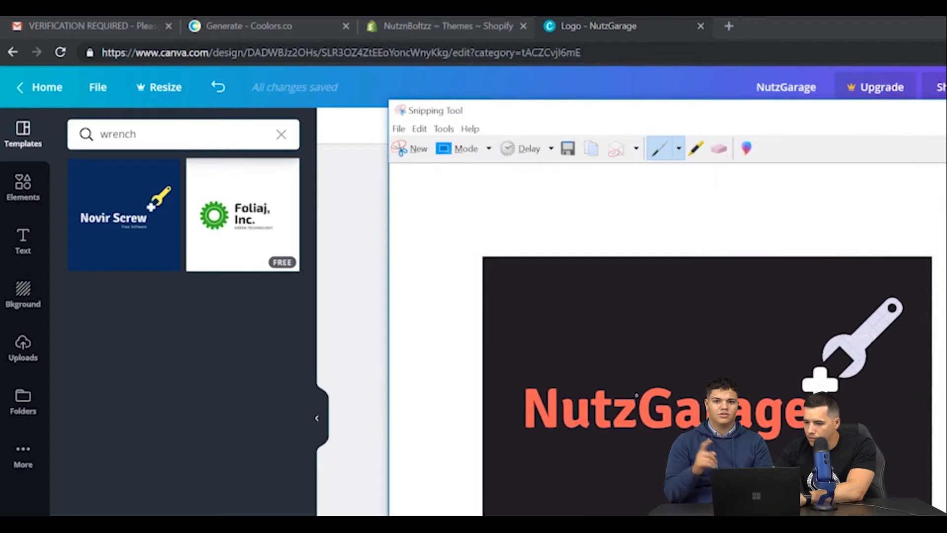
Save the snip to the Desktop as a PNG file named Nutz Garage.
{"action": "right_click", "coordinate": [672, 315]}
{"action": "left_click", "coordinate": [634, 355]}
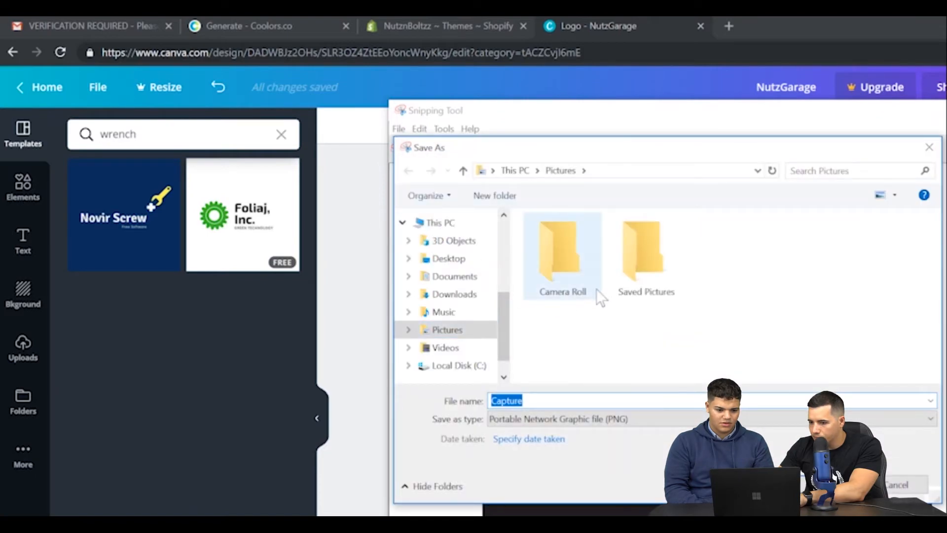
{"action": "left_click", "coordinate": [462, 269]}
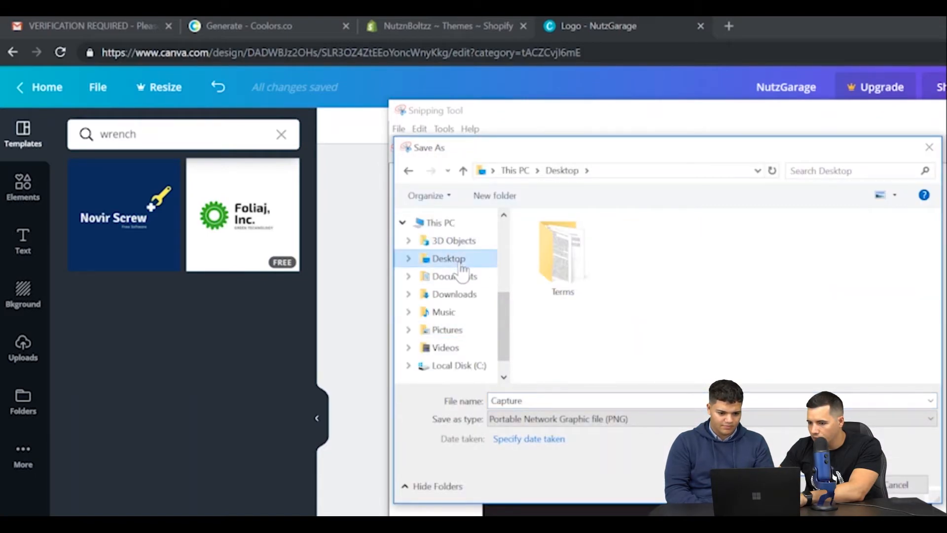
{"action": "left_click", "coordinate": [513, 401]}
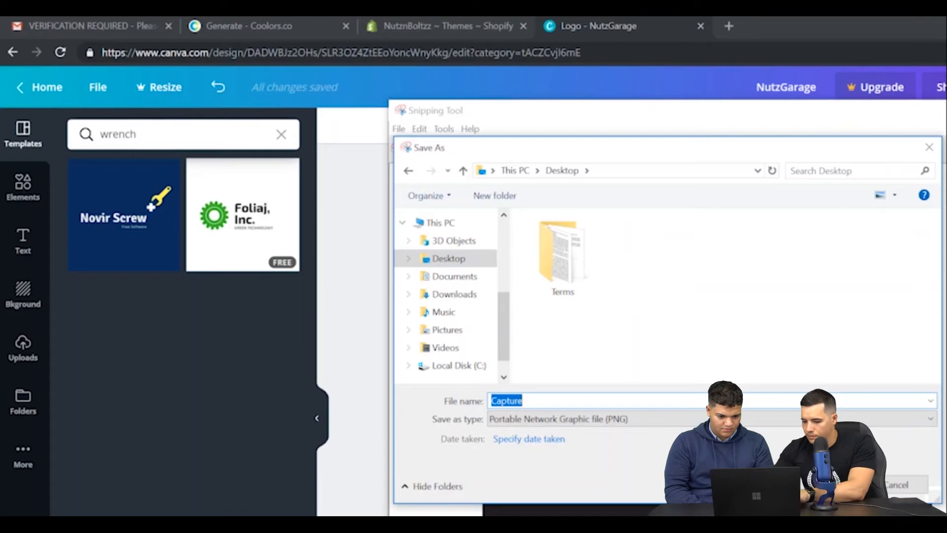
{"action": "type", "text": "Nu"}
{"action": "type", "text": "G"}
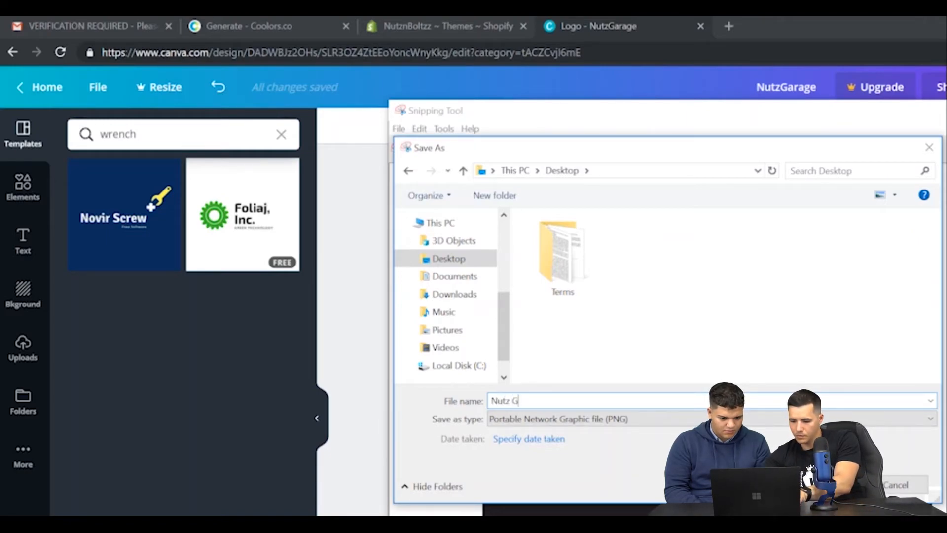
{"action": "type", "text": "arage"}
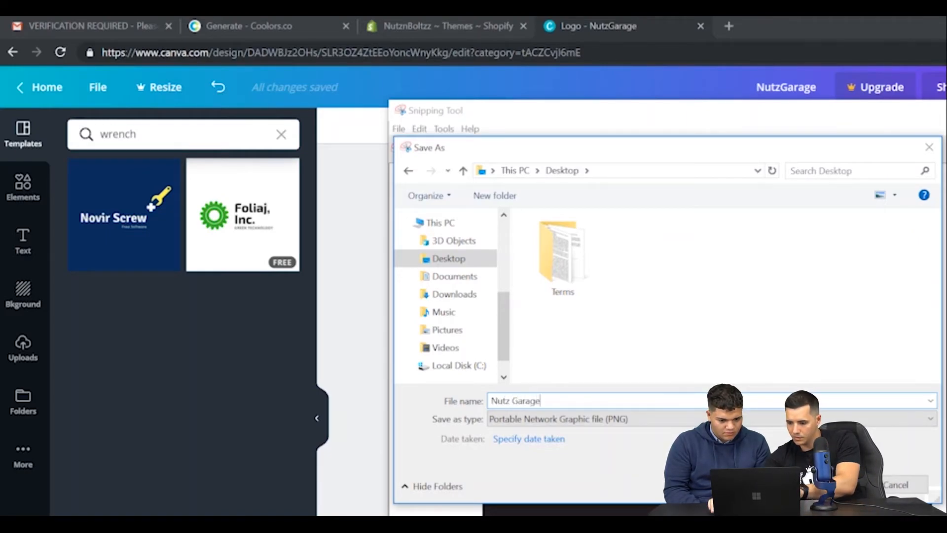
{"action": "key", "text": "Return"}
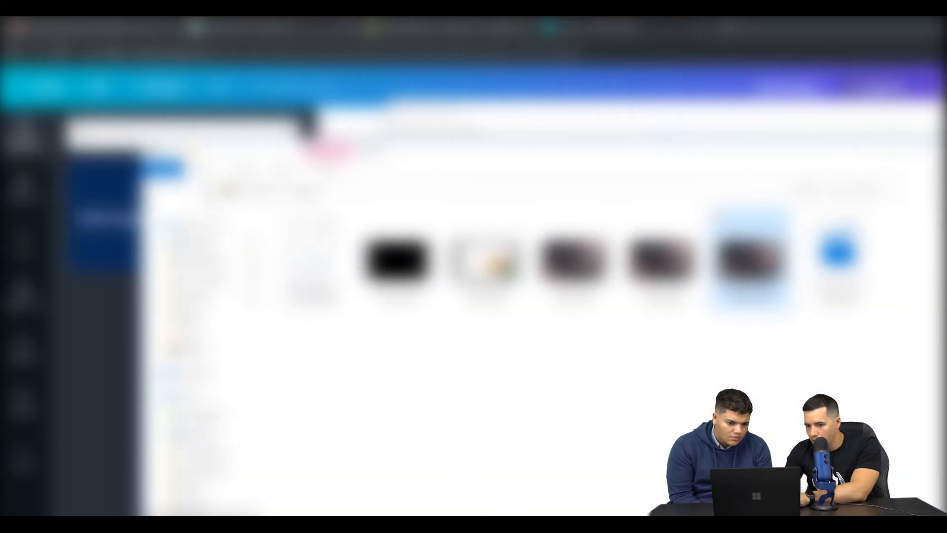
View the saved Nutz Garage picture from the Desktop folder, and close the photo, folder and Snipping Tool windows.
{"action": "key", "text": "alt+Up"}
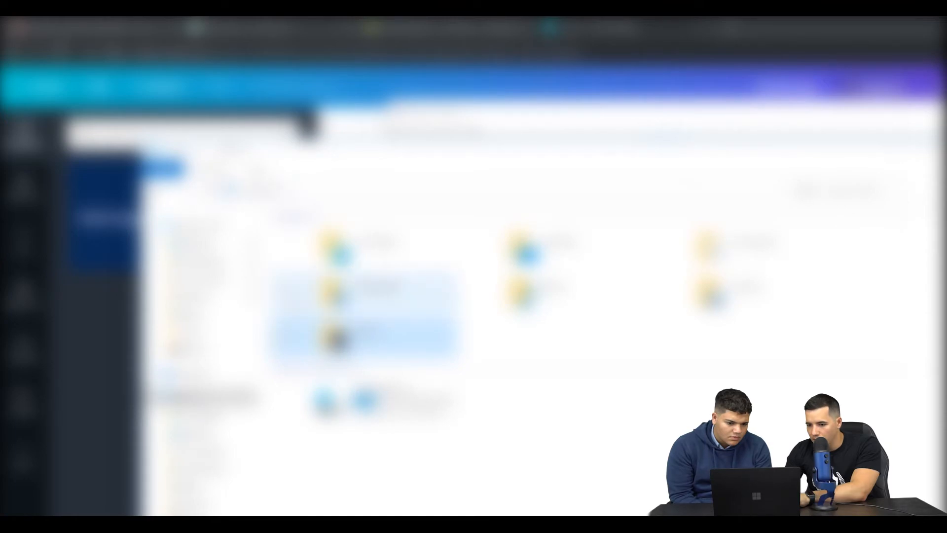
{"action": "left_click", "coordinate": [212, 434]}
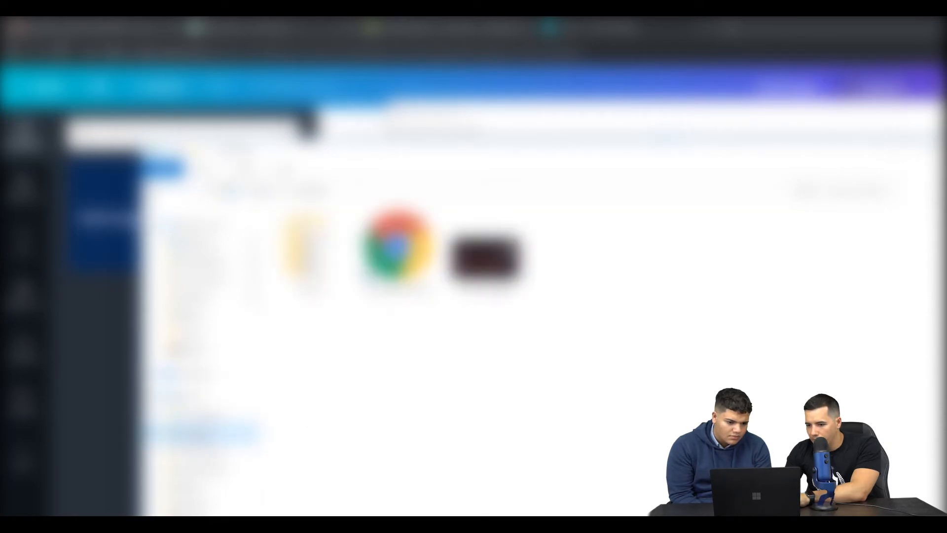
{"action": "left_click", "coordinate": [509, 262]}
{"action": "double_click", "coordinate": [503, 269]}
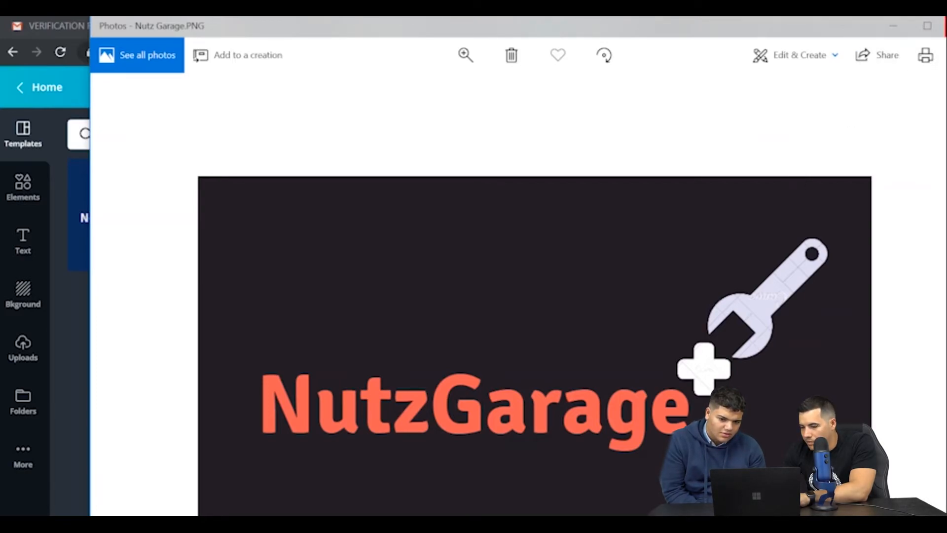
{"action": "left_click", "coordinate": [945, 26]}
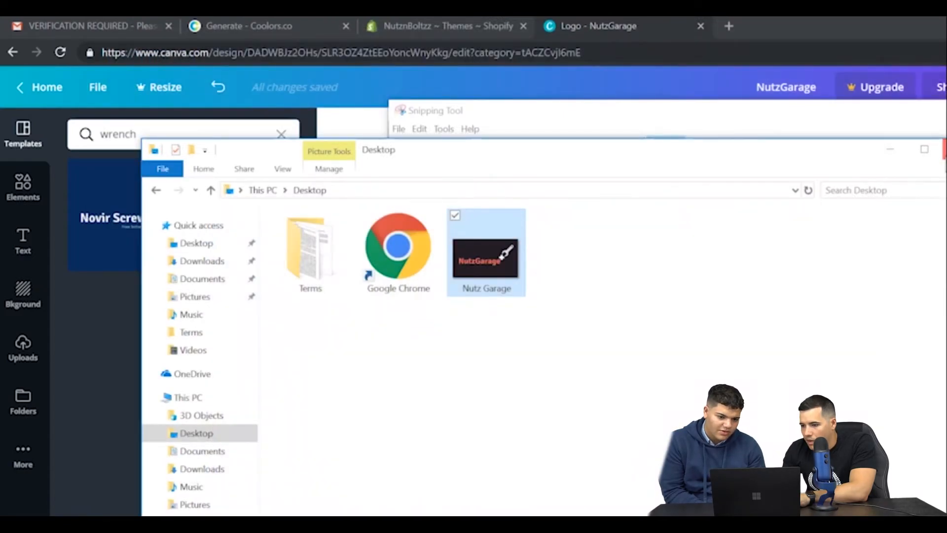
{"action": "left_click", "coordinate": [945, 149]}
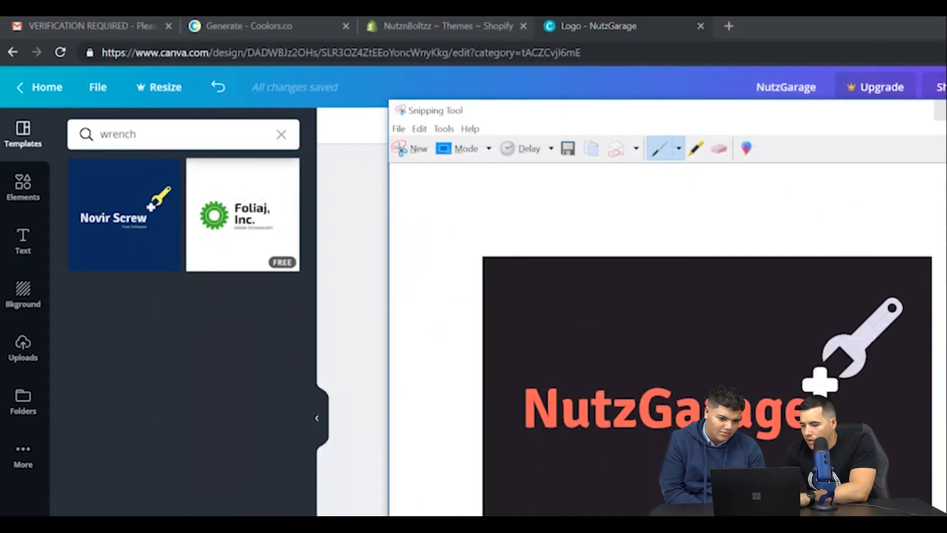
{"action": "left_click", "coordinate": [943, 109]}
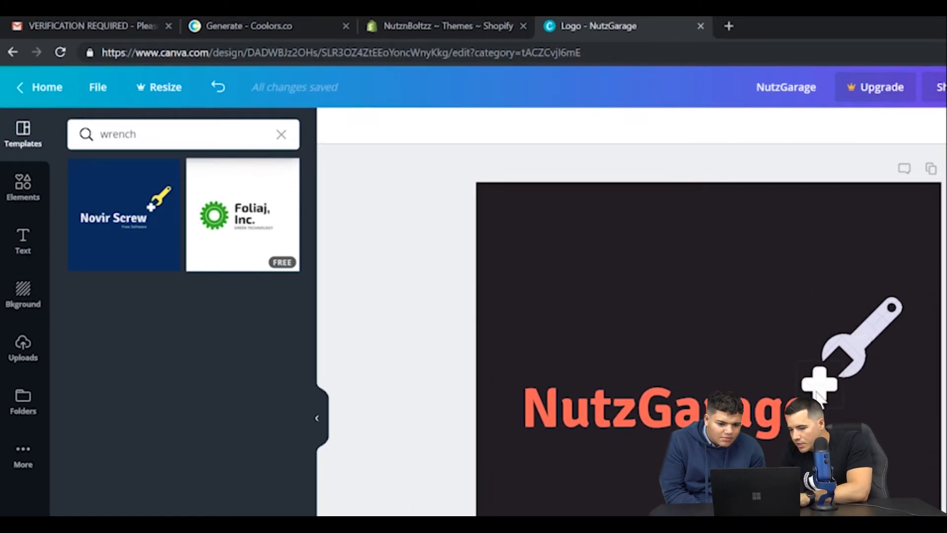
Delete the premium wrench graphic and the white cross beside it from the NutzGarage logo.
{"action": "left_click", "coordinate": [874, 349]}
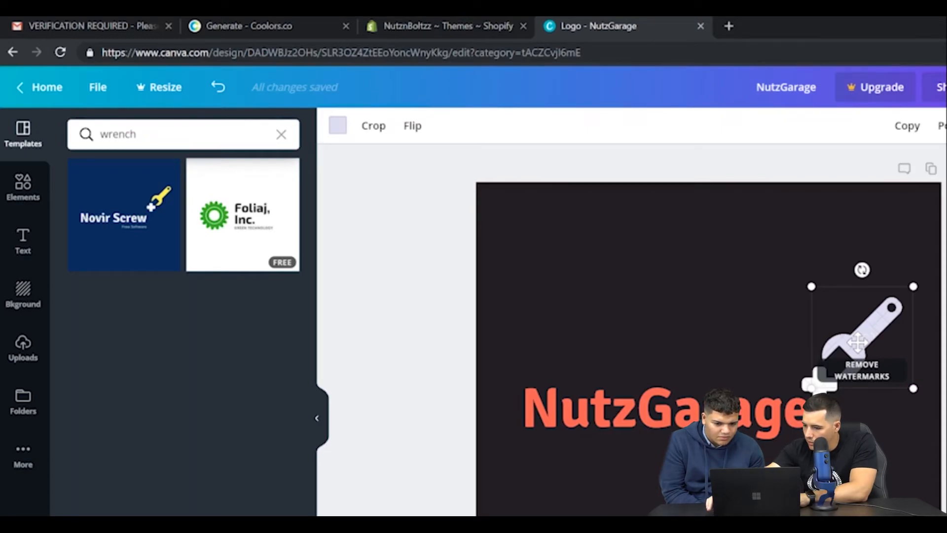
{"action": "key", "text": "Delete"}
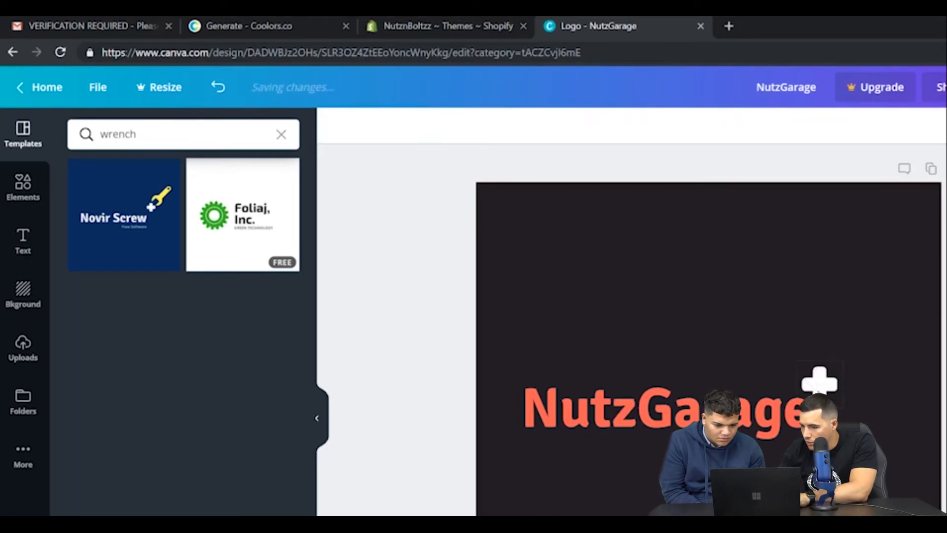
{"action": "left_click", "coordinate": [819, 385]}
{"action": "key", "text": "Delete"}
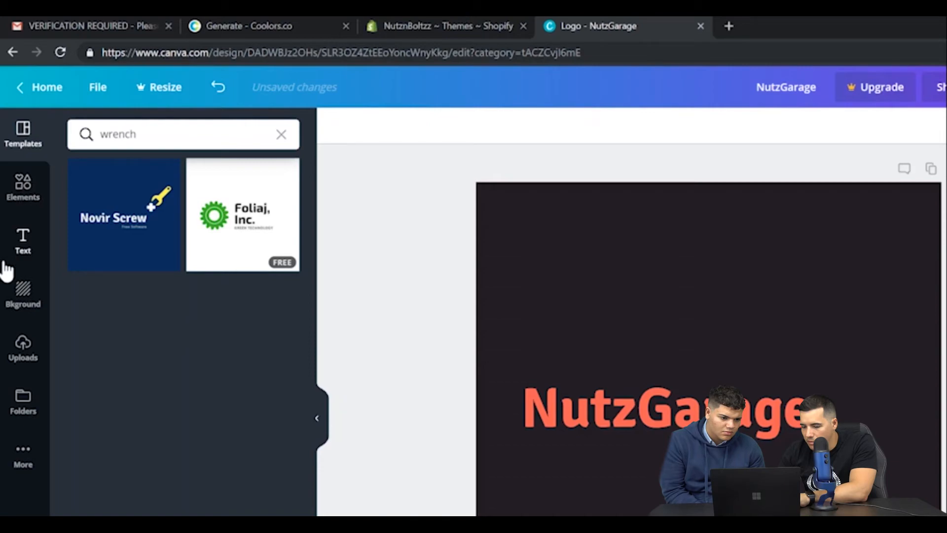
Search the elements for "Wrench" and add the free grey wrench graphic to the NutzGarage logo.
{"action": "left_click", "coordinate": [15, 202]}
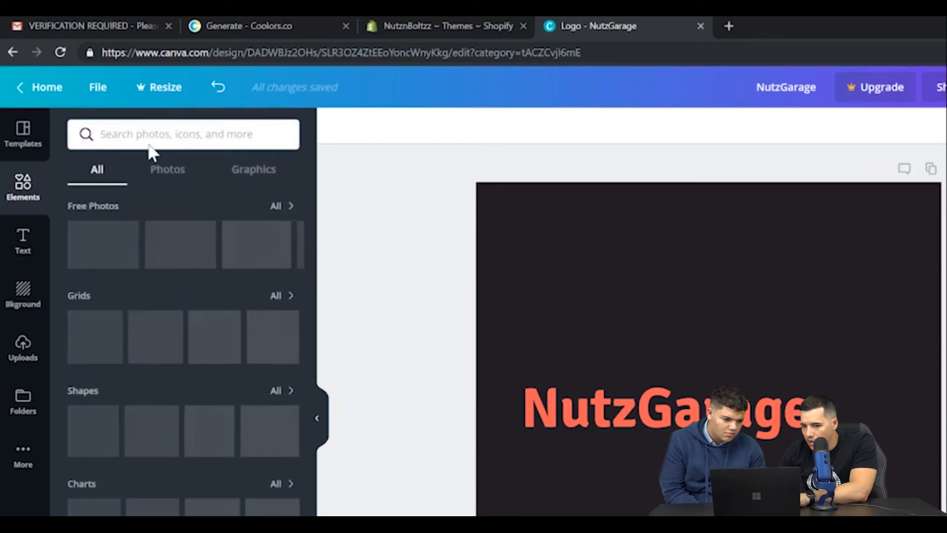
{"action": "left_click", "coordinate": [177, 134]}
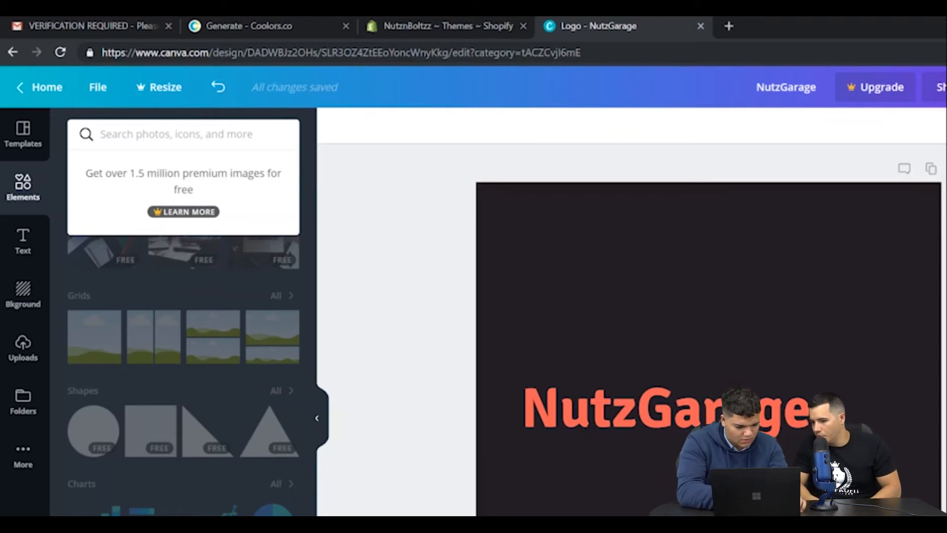
{"action": "type", "text": "Wrench"}
{"action": "key", "text": "Return"}
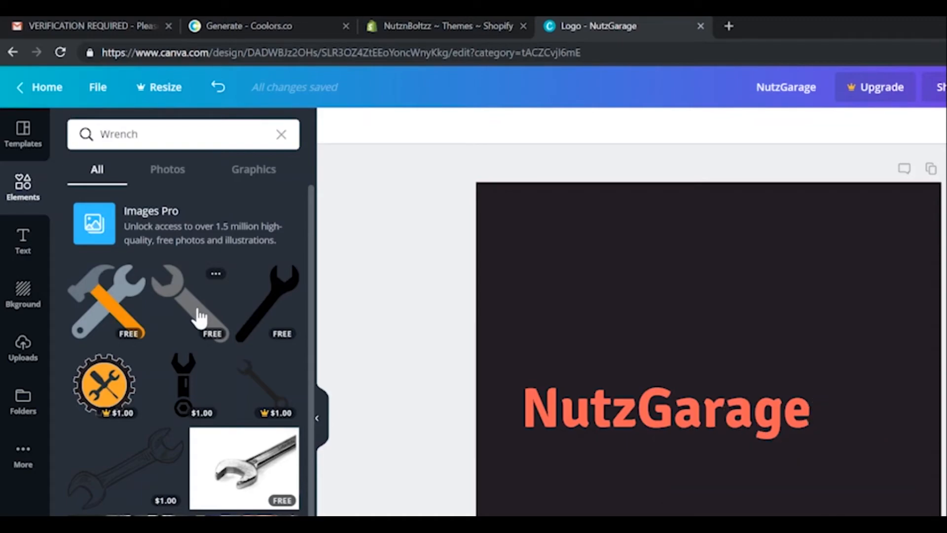
{"action": "left_click", "coordinate": [200, 318]}
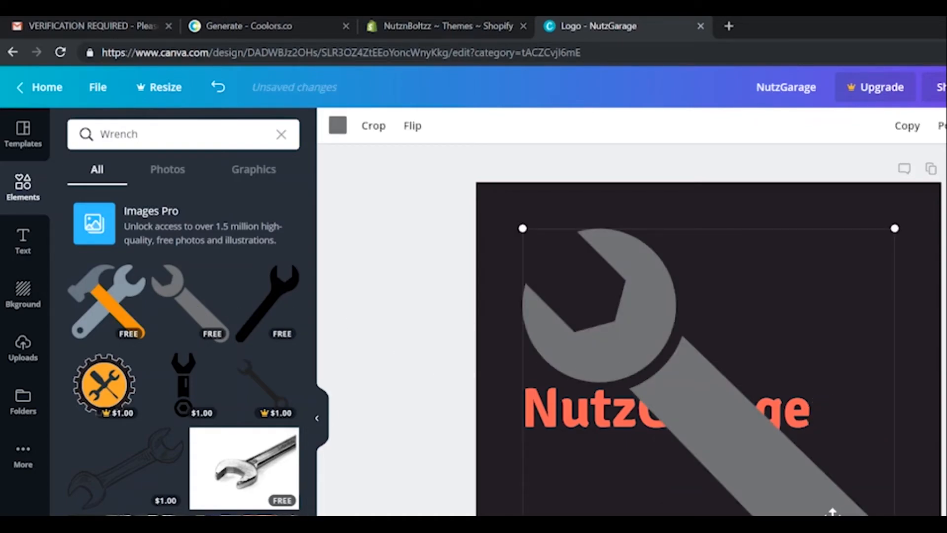
Shrink the wrench to about 107 by 107, rotate it jaw-down, and place it at the end of the NutzGarage text.
{"action": "left_click_drag", "start_coordinate": [889, 515], "coordinate": [588, 364]}
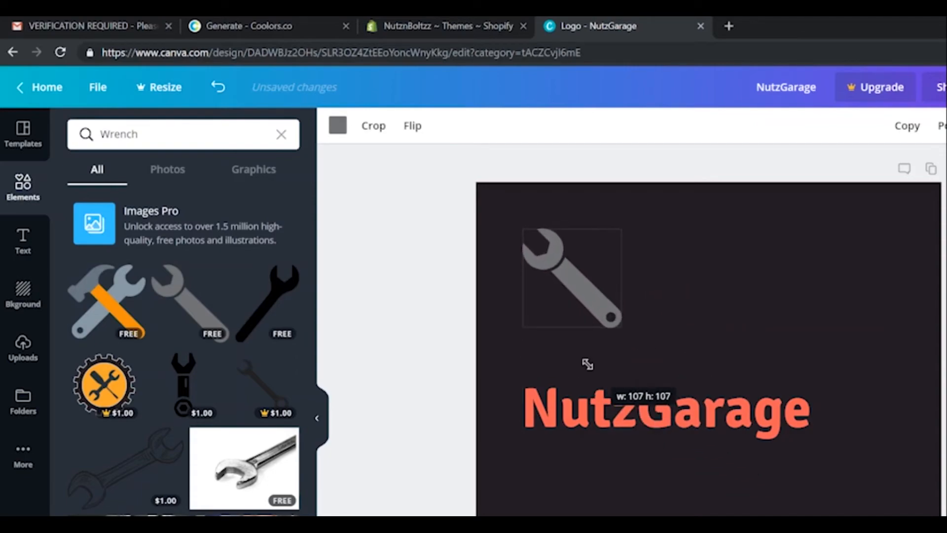
{"action": "left_click_drag", "start_coordinate": [604, 306], "coordinate": [858, 359]}
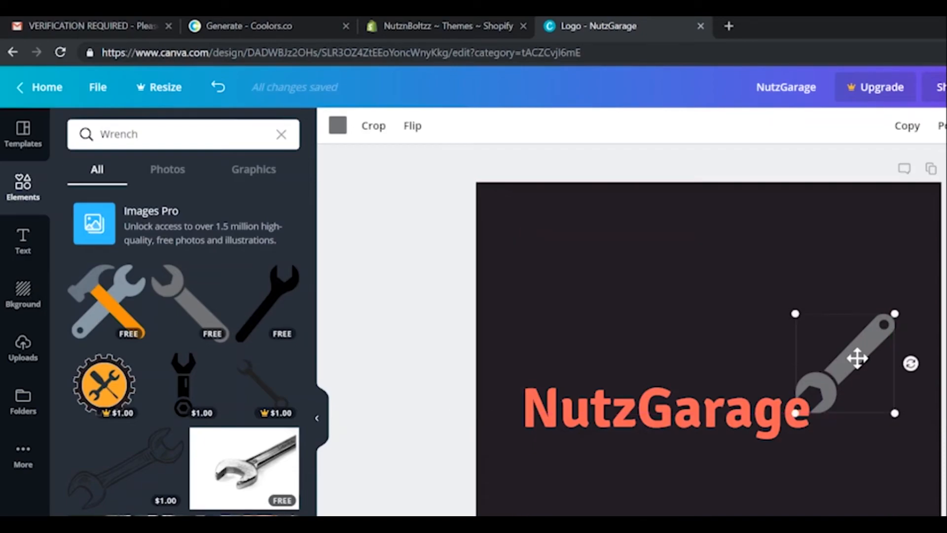
{"action": "left_click", "coordinate": [813, 468]}
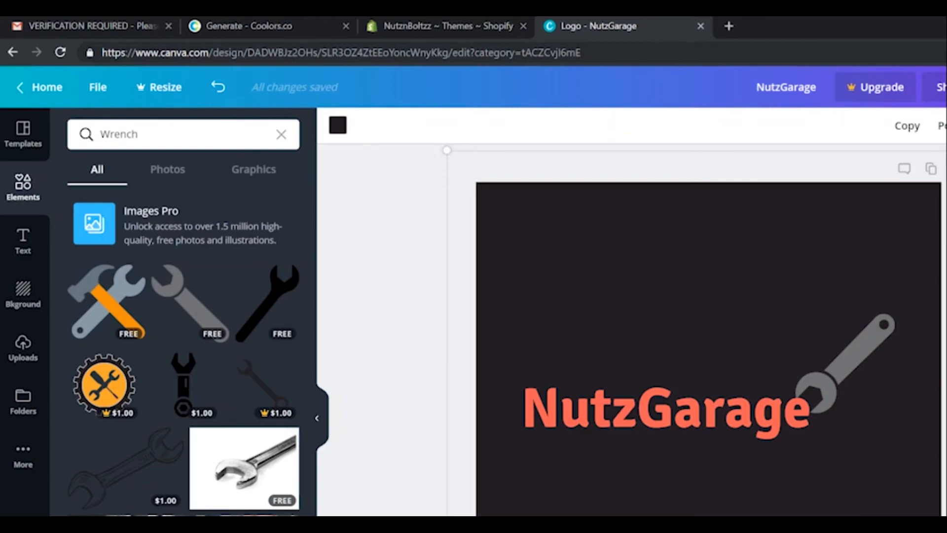
Try out the premium hexagonal nut graphic from a search for "bolt" on the logo and delete it.
{"action": "left_click", "coordinate": [282, 135]}
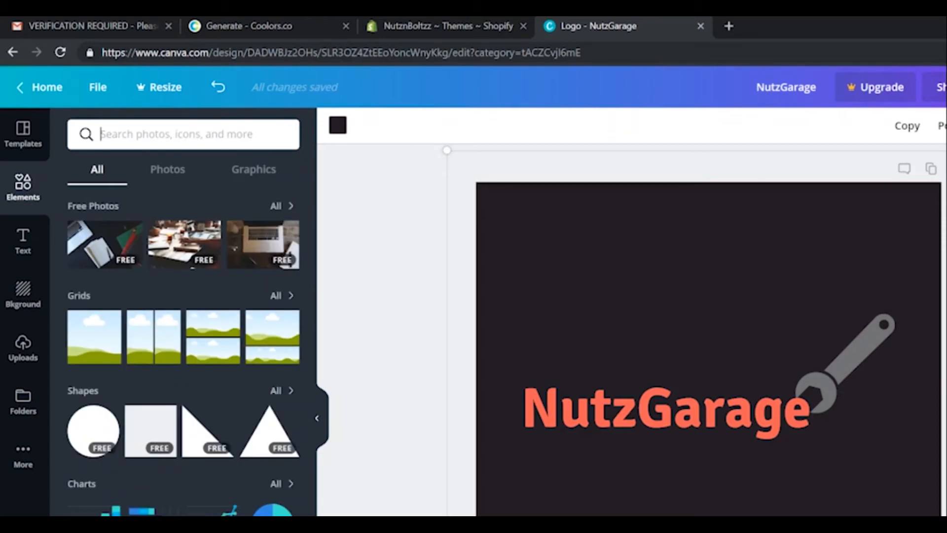
{"action": "type", "text": "bolt"}
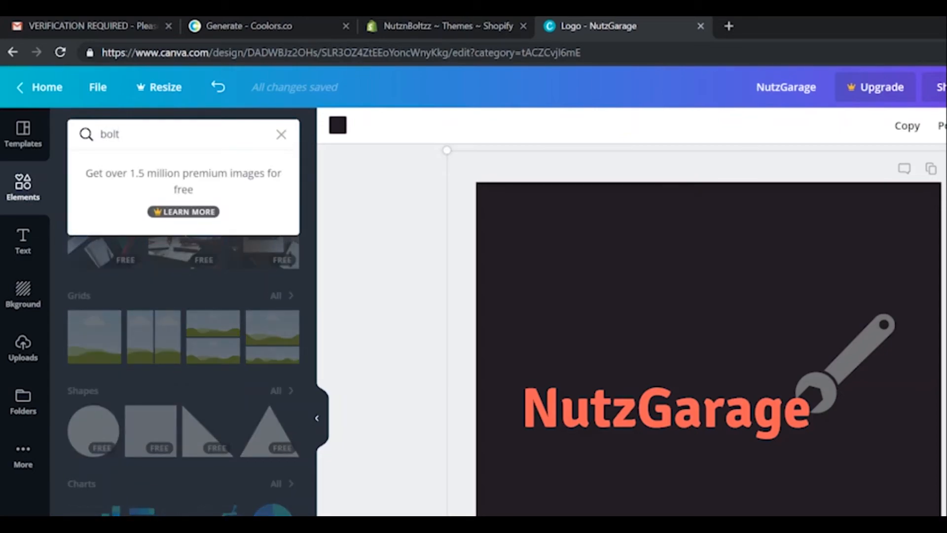
{"action": "key", "text": "Return"}
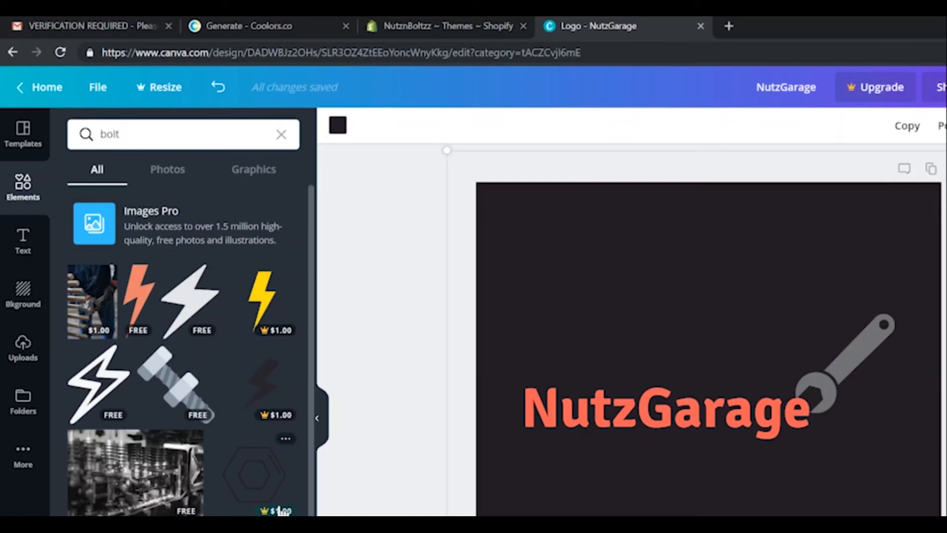
{"action": "left_click", "coordinate": [271, 491]}
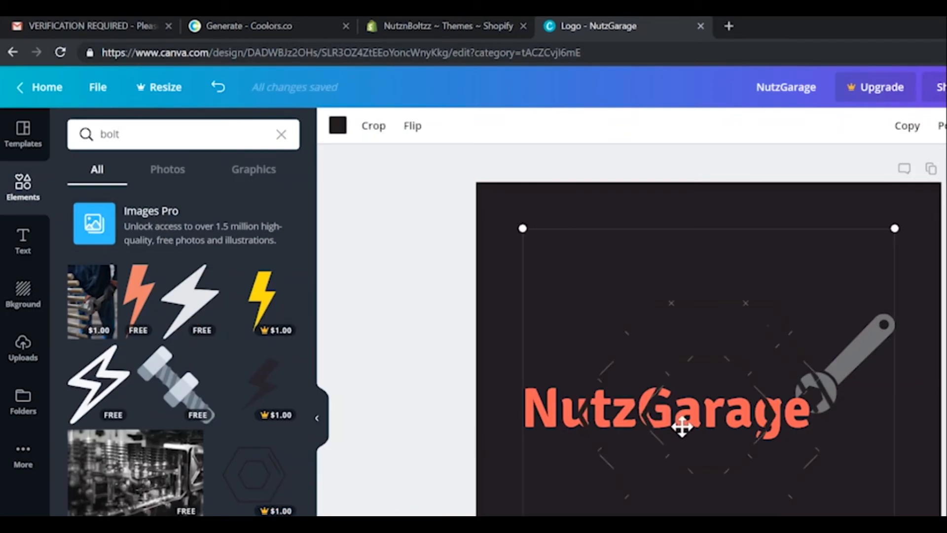
{"action": "key", "text": "Delete"}
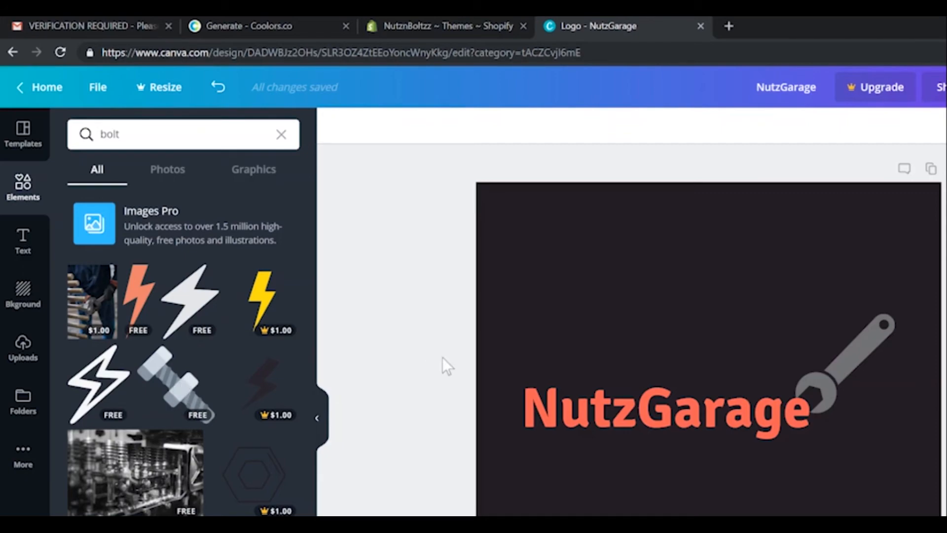
Enlarge the grey wrench and reposition it so its jaw overlaps the final "e" of NutzGarage.
{"action": "left_click", "coordinate": [815, 368]}
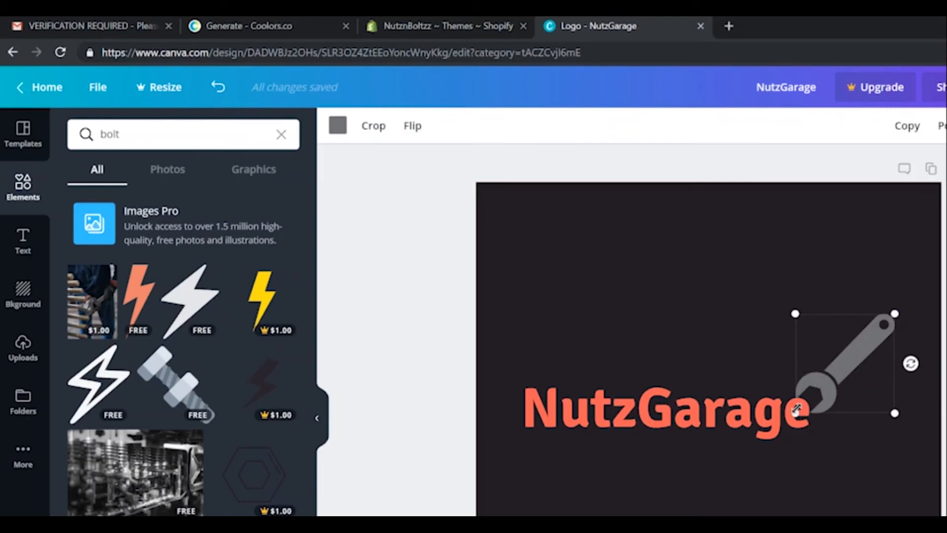
{"action": "left_click_drag", "start_coordinate": [796, 409], "coordinate": [767, 443]}
{"action": "left_click_drag", "start_coordinate": [823, 391], "coordinate": [856, 363]}
{"action": "left_click", "coordinate": [808, 487]}
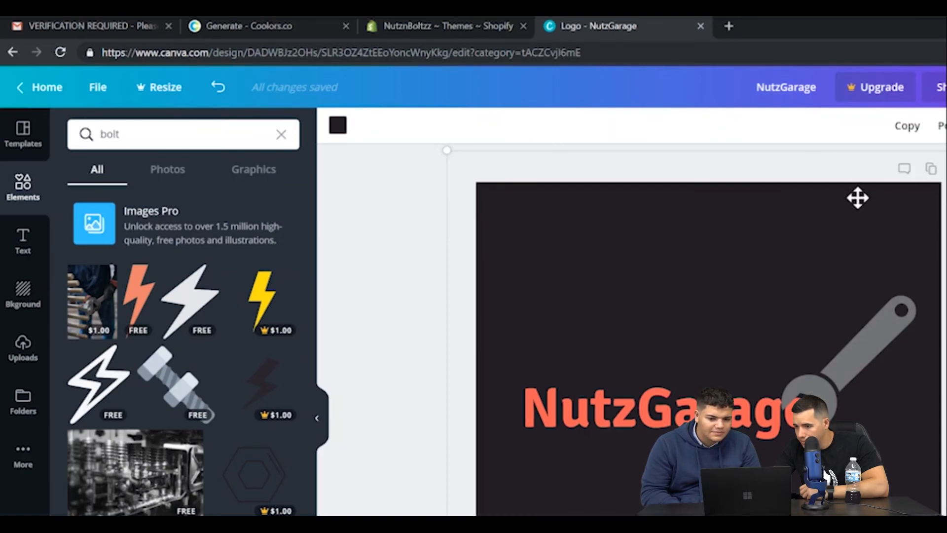
Download the logo design as a PNG file.
{"action": "left_click", "coordinate": [946, 87]}
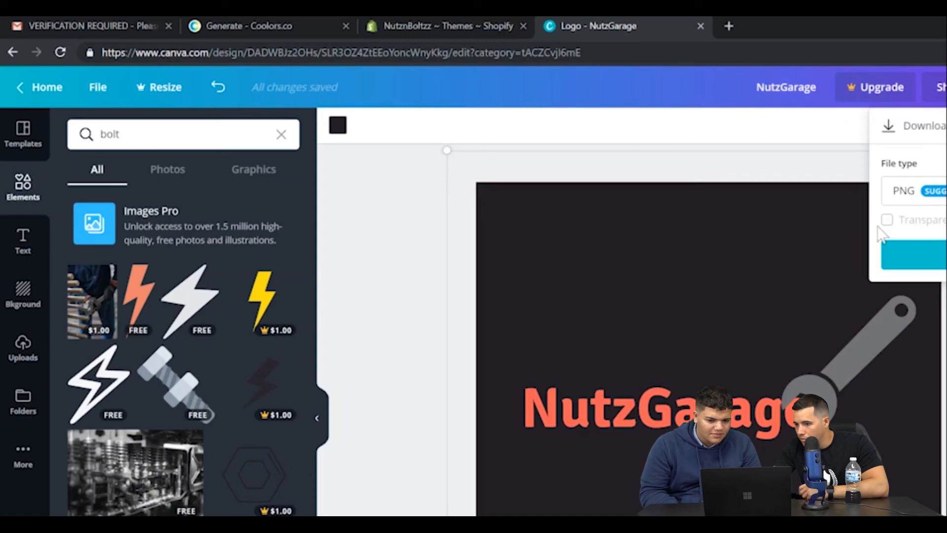
{"action": "left_click", "coordinate": [923, 255]}
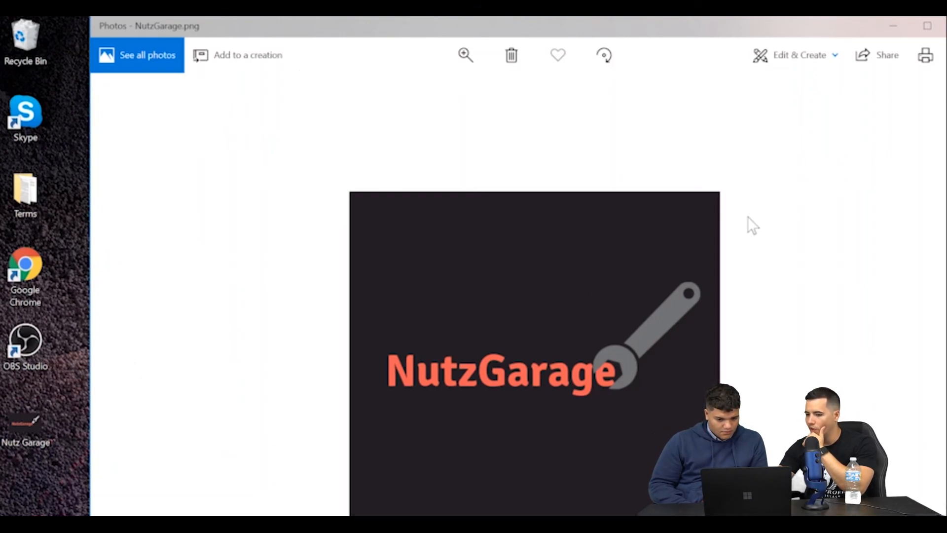
Crop NutzGarage.png in Windows Photos on all four sides to a wide rectangle close around the text and wrench.
{"action": "left_click", "coordinate": [844, 72]}
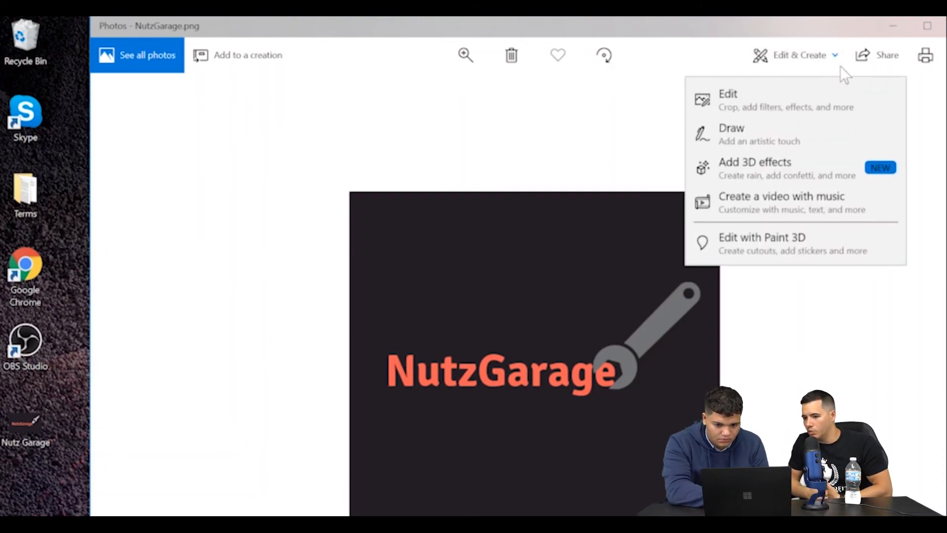
{"action": "left_click", "coordinate": [816, 93]}
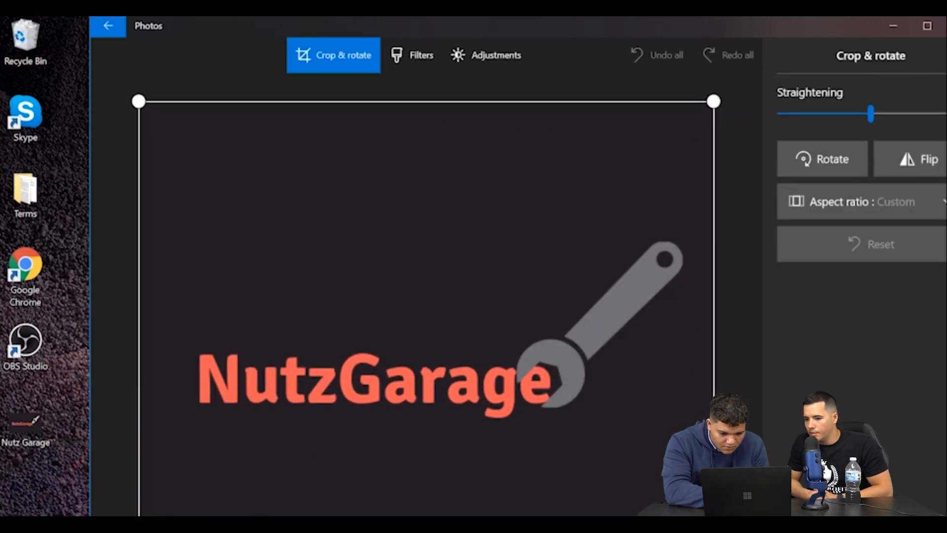
{"action": "left_click_drag", "start_coordinate": [714, 532], "coordinate": [714, 532]}
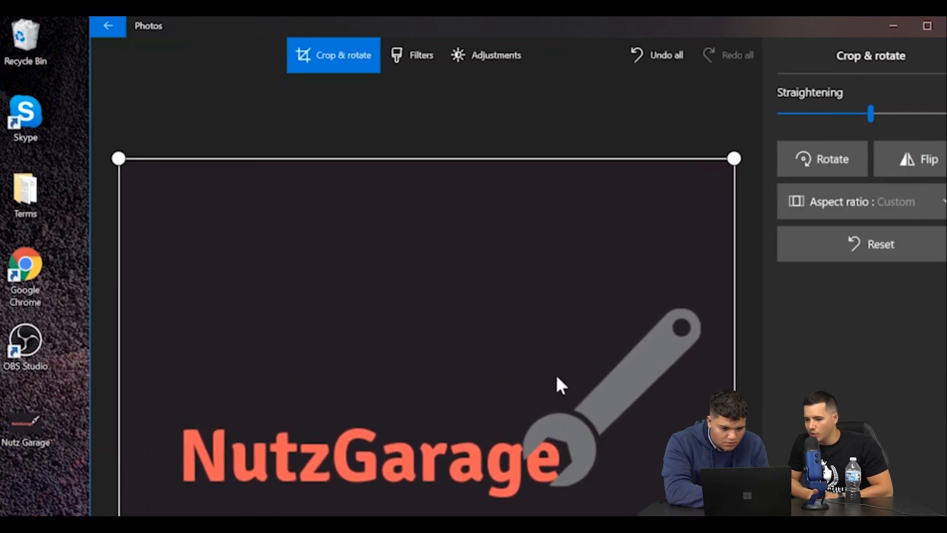
{"action": "left_click_drag", "start_coordinate": [526, 158], "coordinate": [514, 244]}
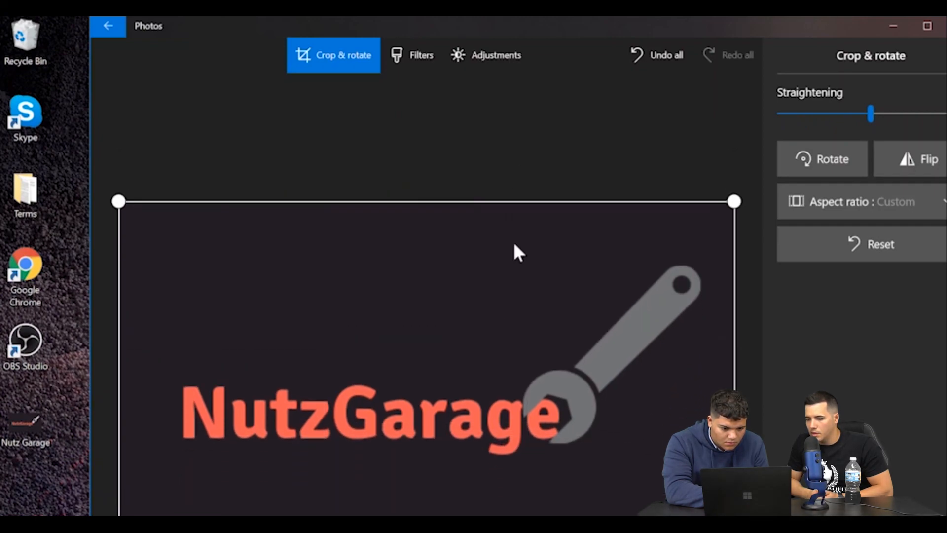
{"action": "left_click_drag", "start_coordinate": [487, 532], "coordinate": [487, 514]}
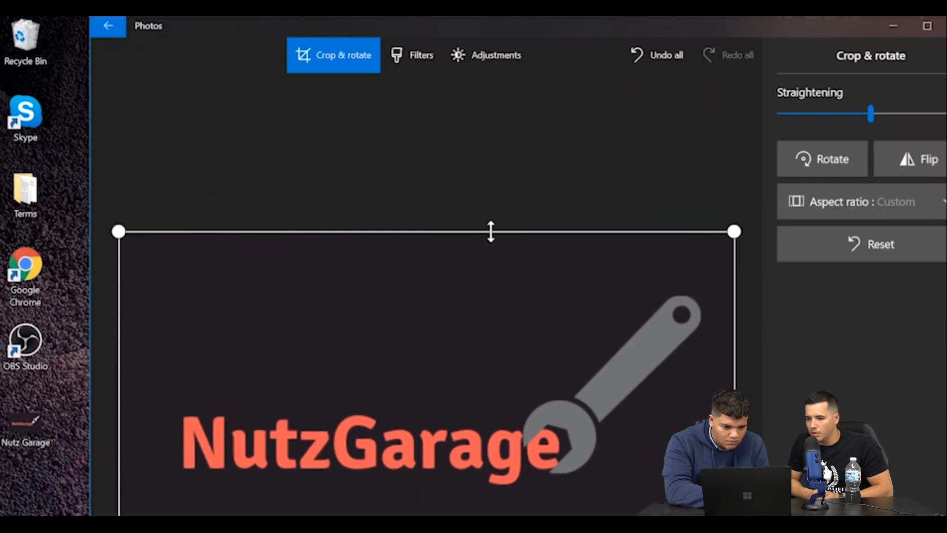
{"action": "left_click_drag", "start_coordinate": [491, 232], "coordinate": [485, 279]}
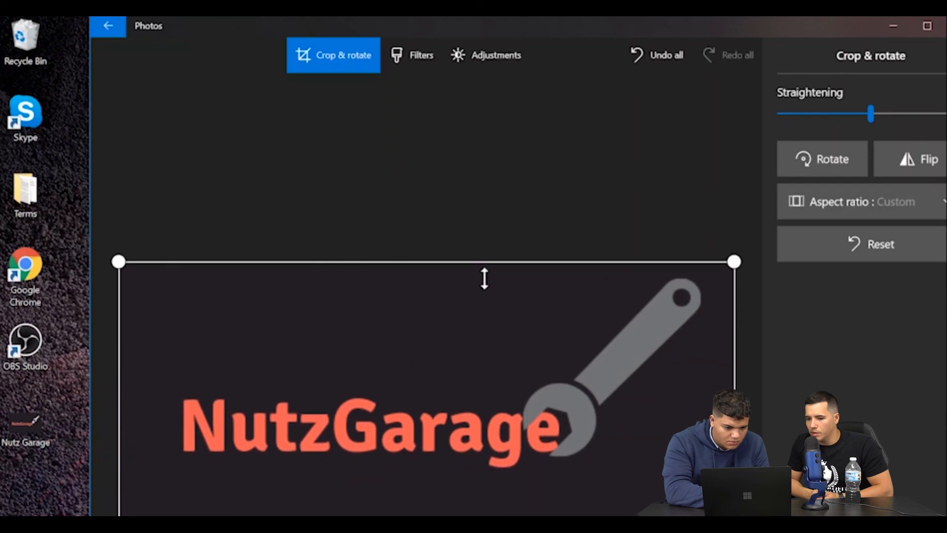
{"action": "left_click_drag", "start_coordinate": [119, 309], "coordinate": [150, 311]}
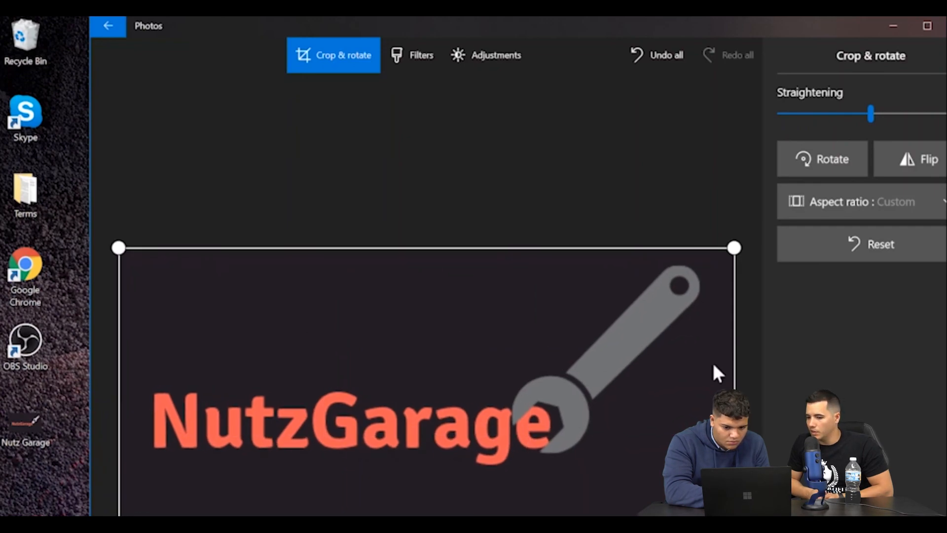
{"action": "left_click_drag", "start_coordinate": [734, 377], "coordinate": [719, 377]}
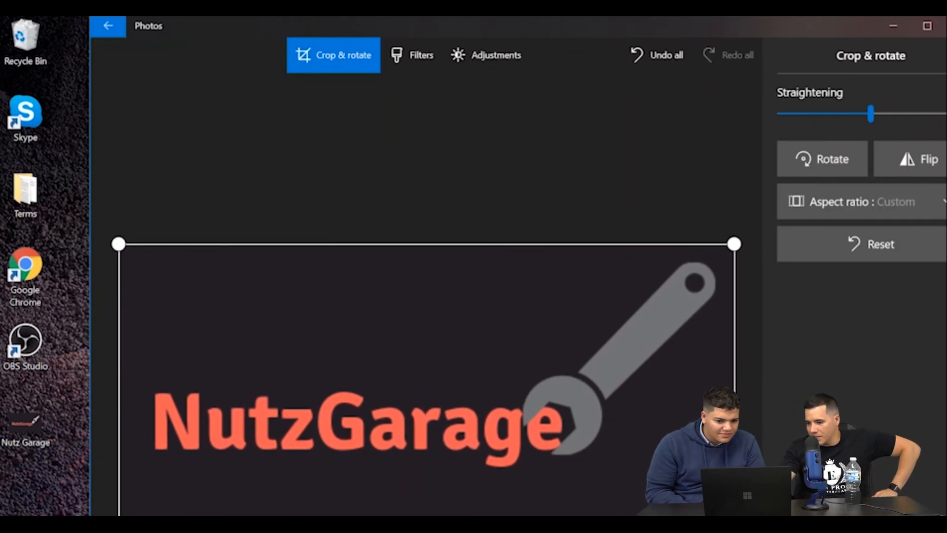
Save the cropped logo to the Desktop as a PNG named NutzGarageCrop and minimize the Photos window.
{"action": "key", "text": "ctrl+s"}
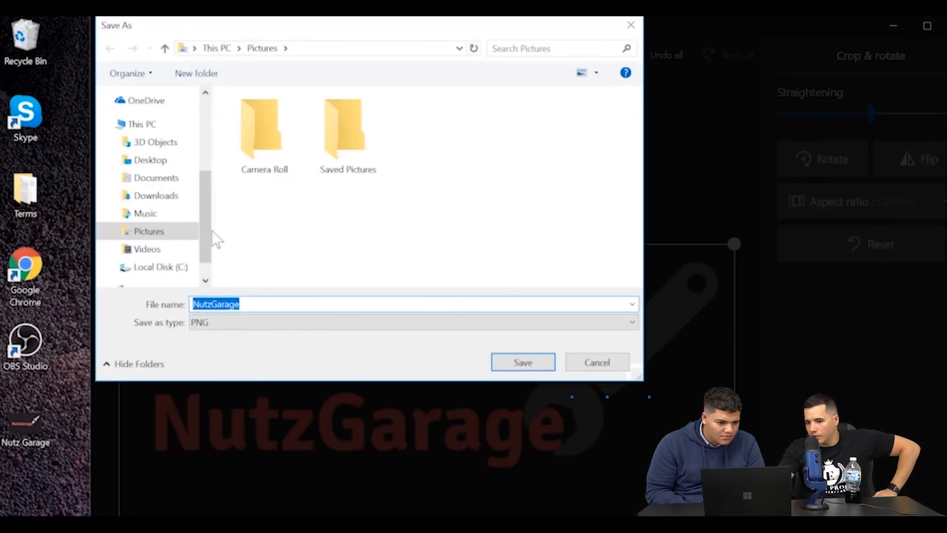
{"action": "left_click", "coordinate": [151, 160]}
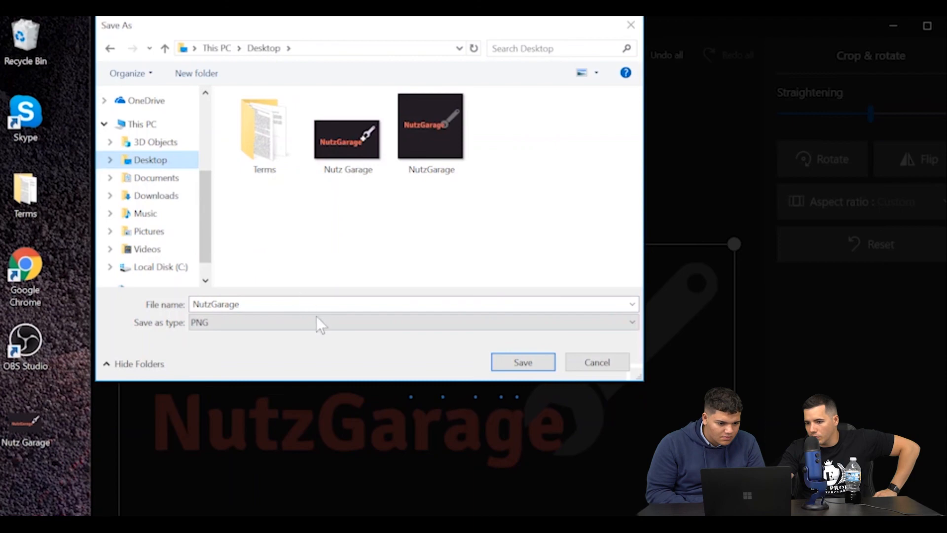
{"action": "left_click", "coordinate": [216, 304]}
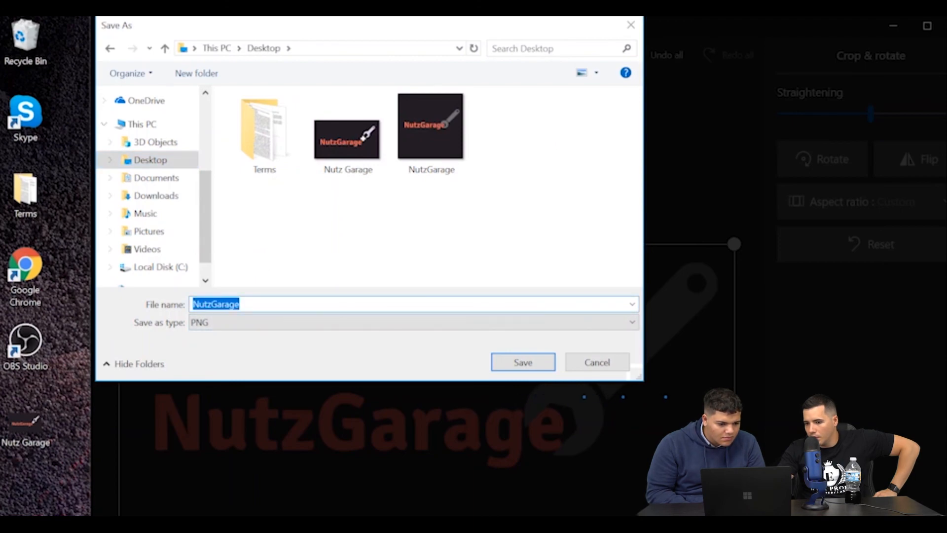
{"action": "left_click", "coordinate": [240, 304]}
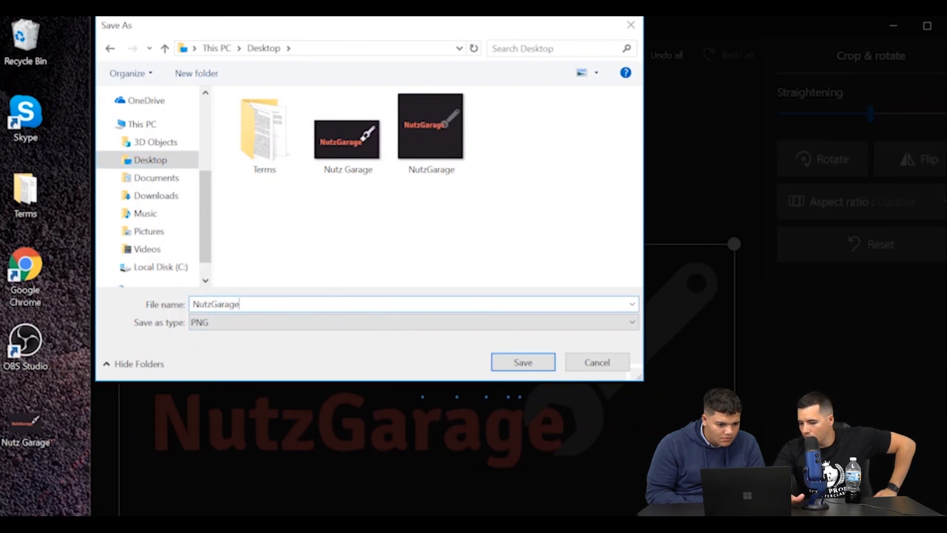
{"action": "type", "text": "Crop"}
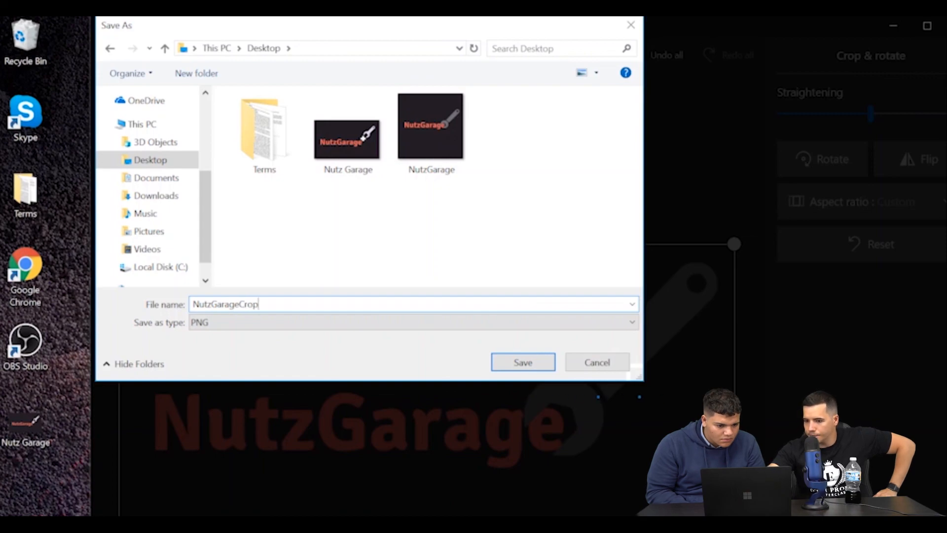
{"action": "key", "text": "Return"}
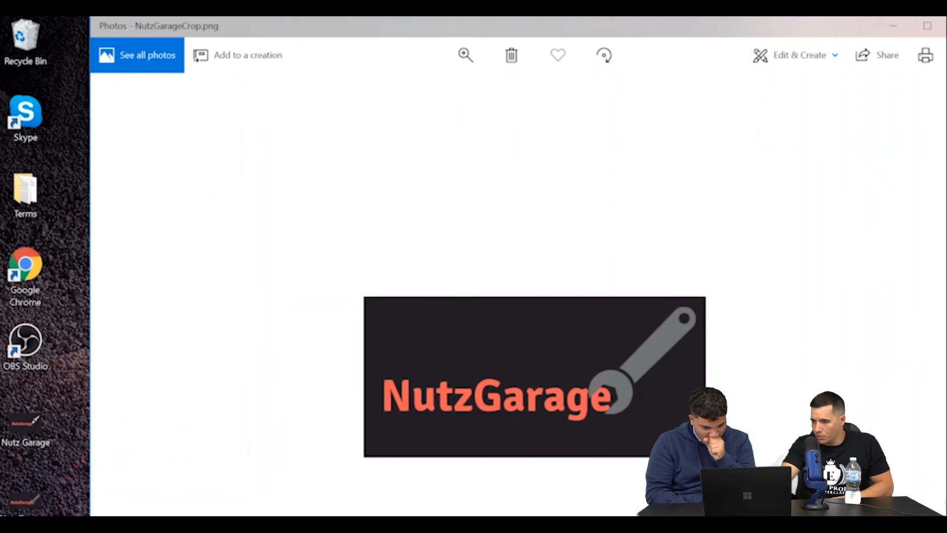
{"action": "left_click", "coordinate": [891, 27]}
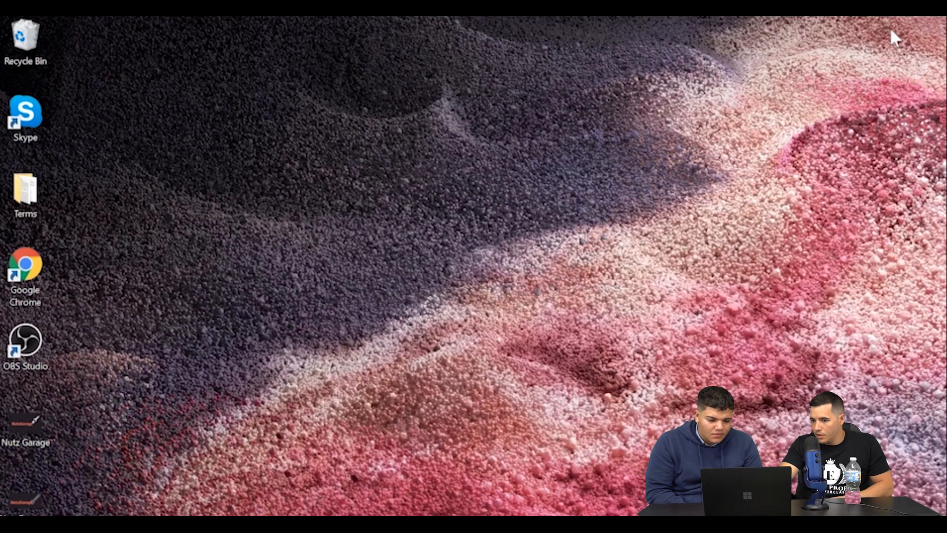